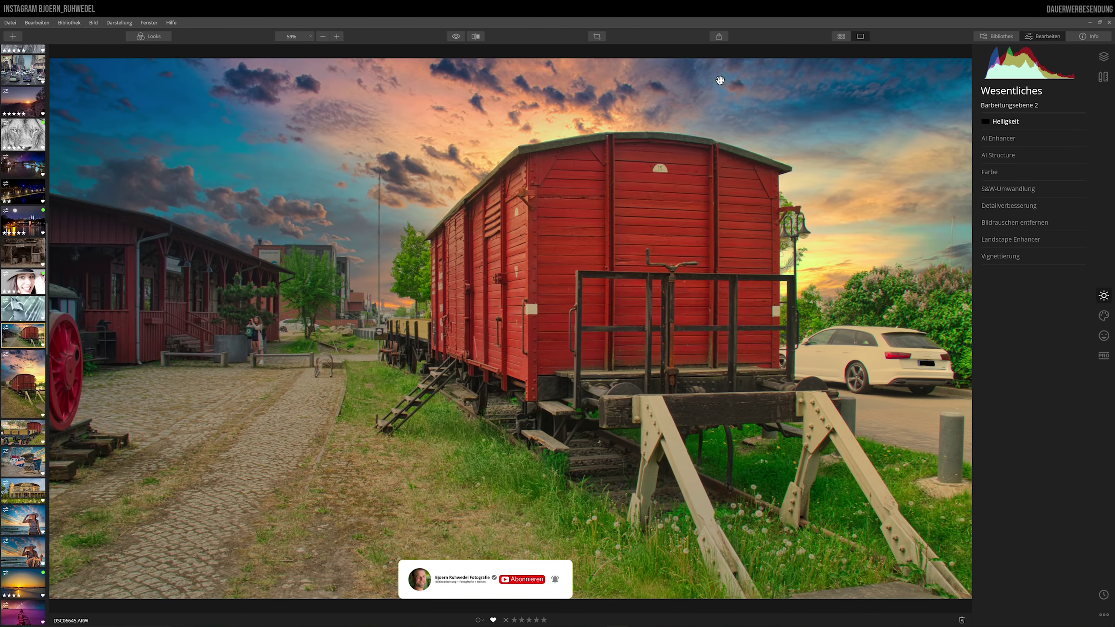
Show the wagon photo's Share options: Als Bild exportieren, Mail and SmugMug
left_click(719, 37)
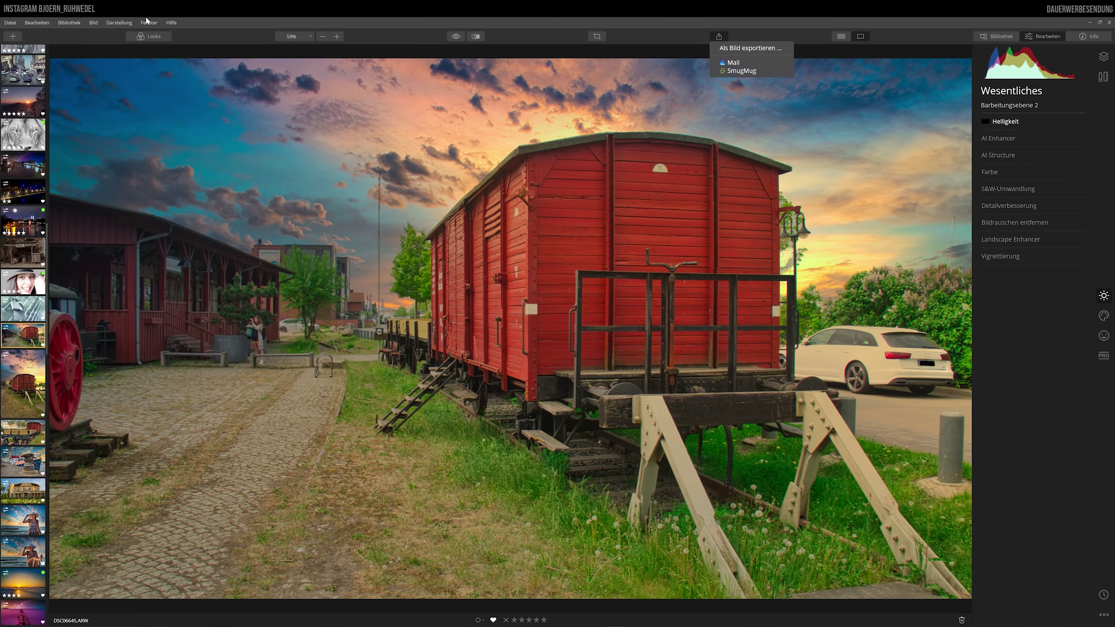
Open the Bild exportieren dialog from the Datei menu via Exportieren …
left_click(12, 23)
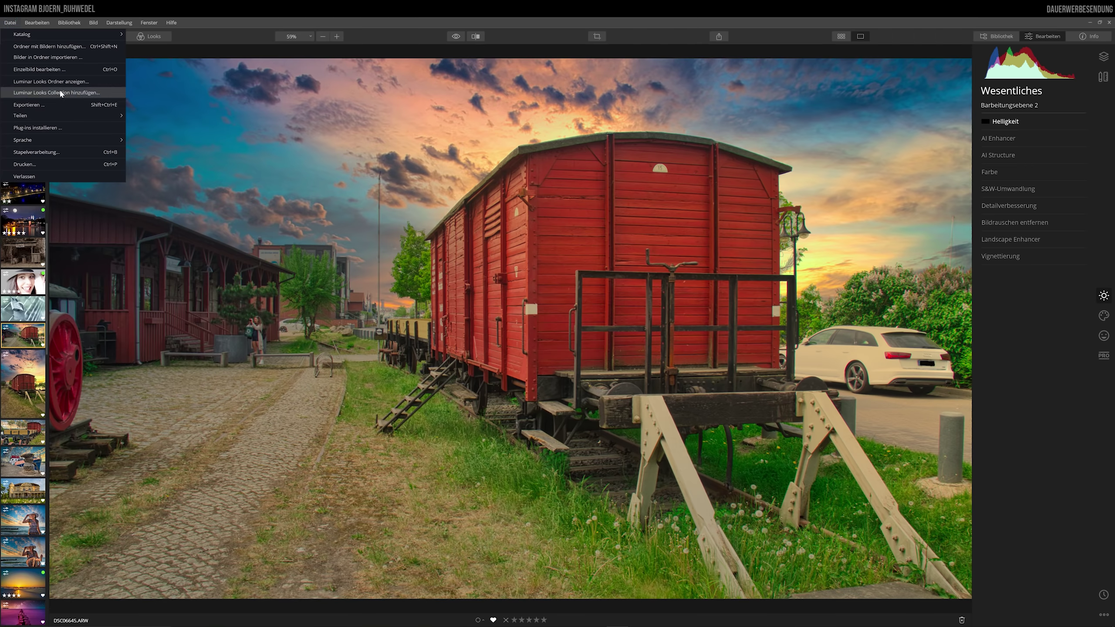
left_click(33, 106)
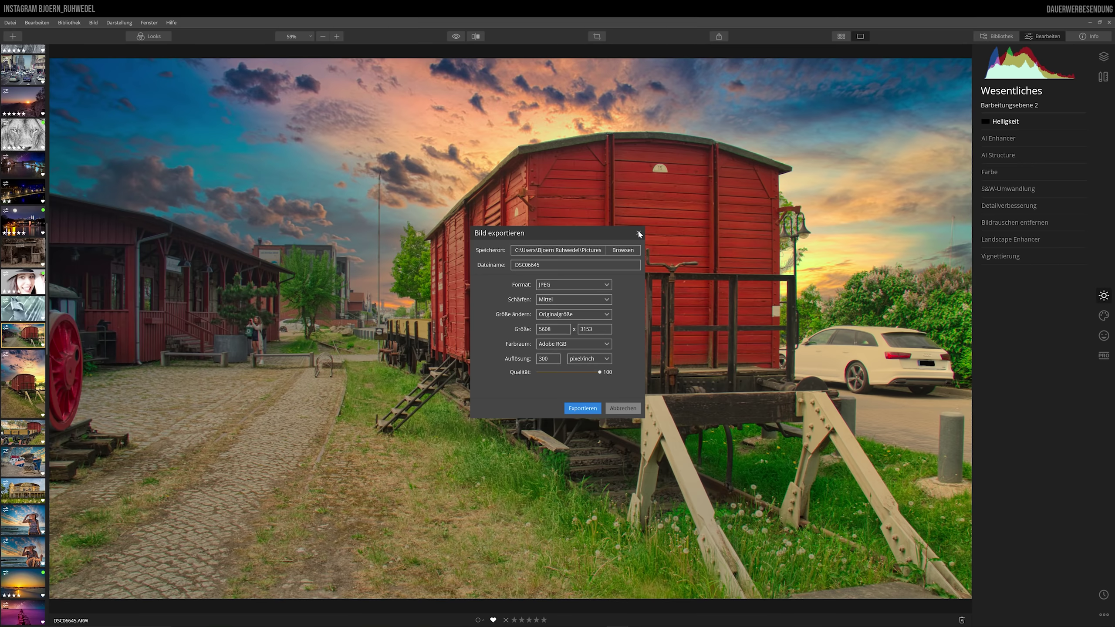
Close the export dialog, reopen it with Ctrl+Shift+E, close it again, and show the Datei menu
left_click(638, 233)
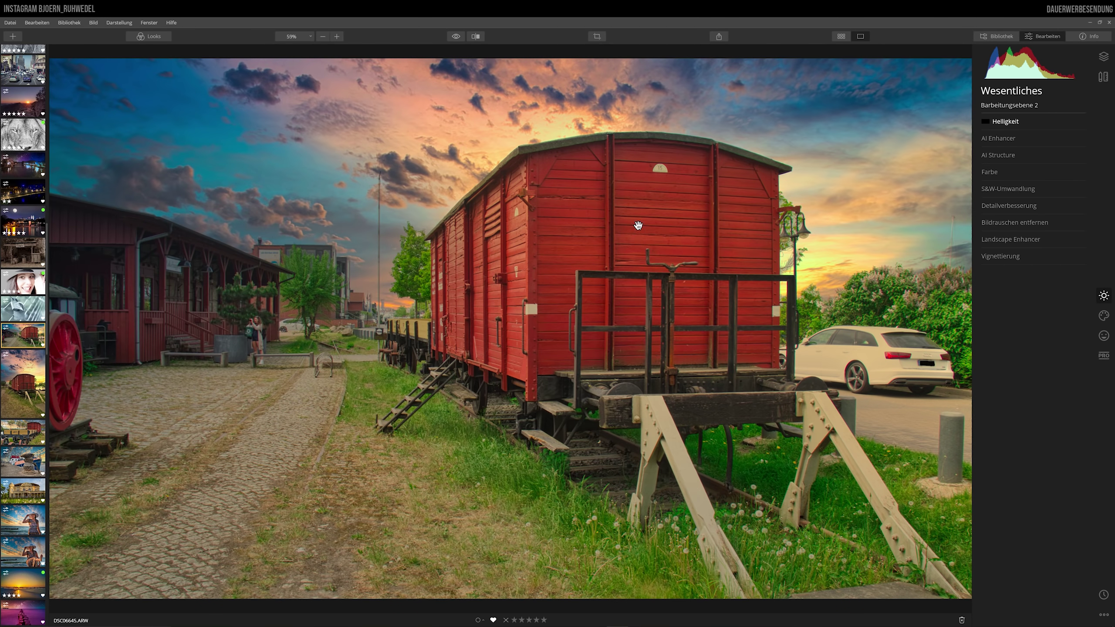
key("ctrl+shift+e")
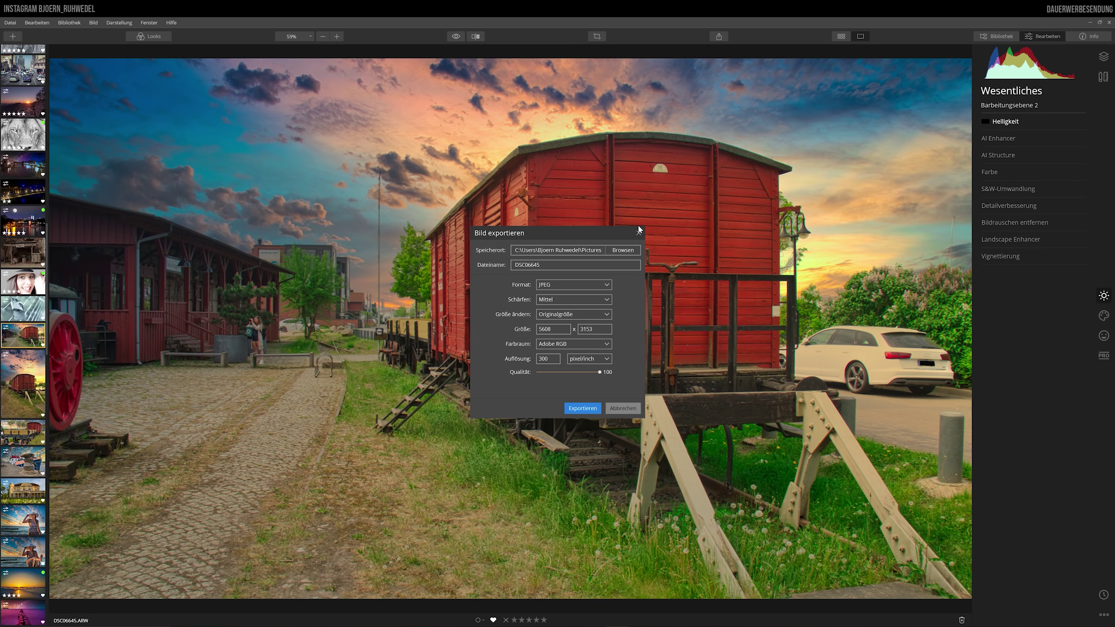
left_click(638, 233)
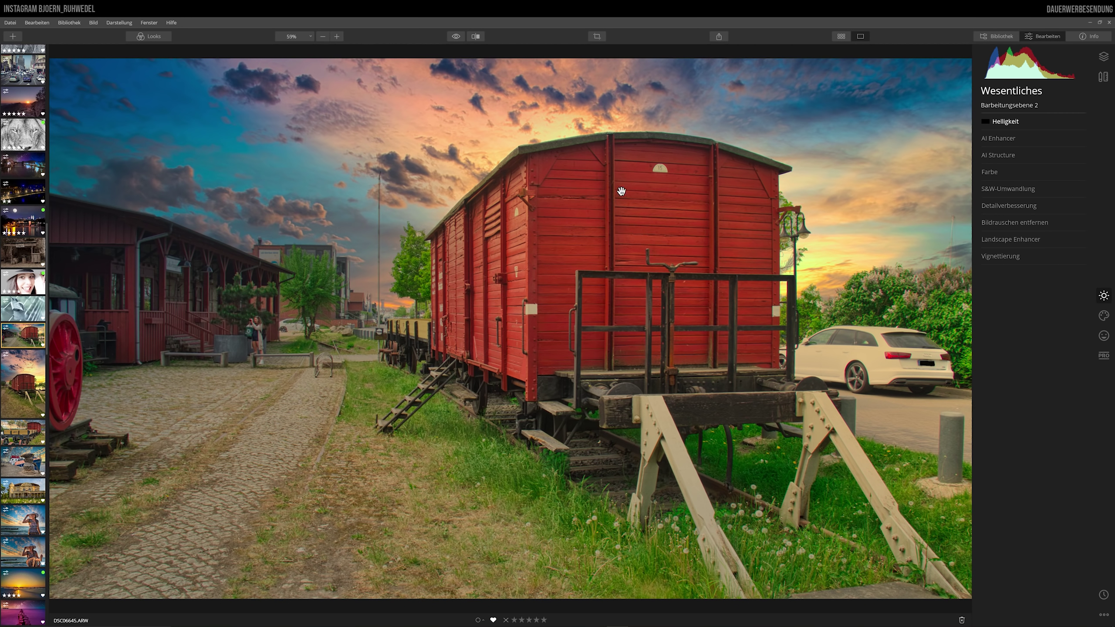
left_click(9, 22)
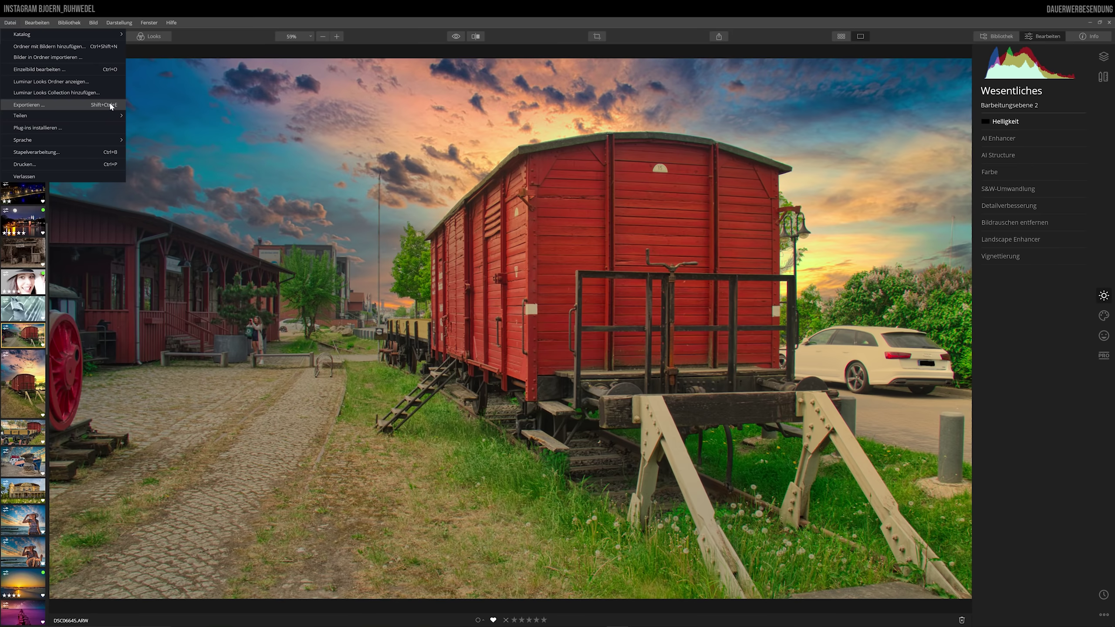
Reopen the export dialog and bring up the Ordner suchen folder picker
left_click(111, 106)
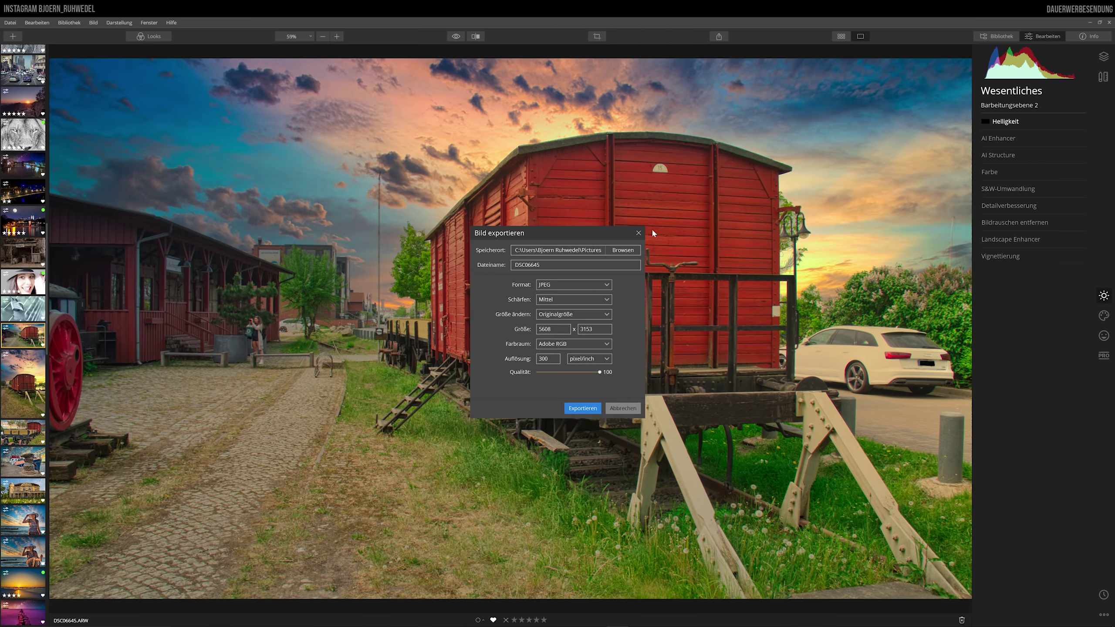
left_click(621, 251)
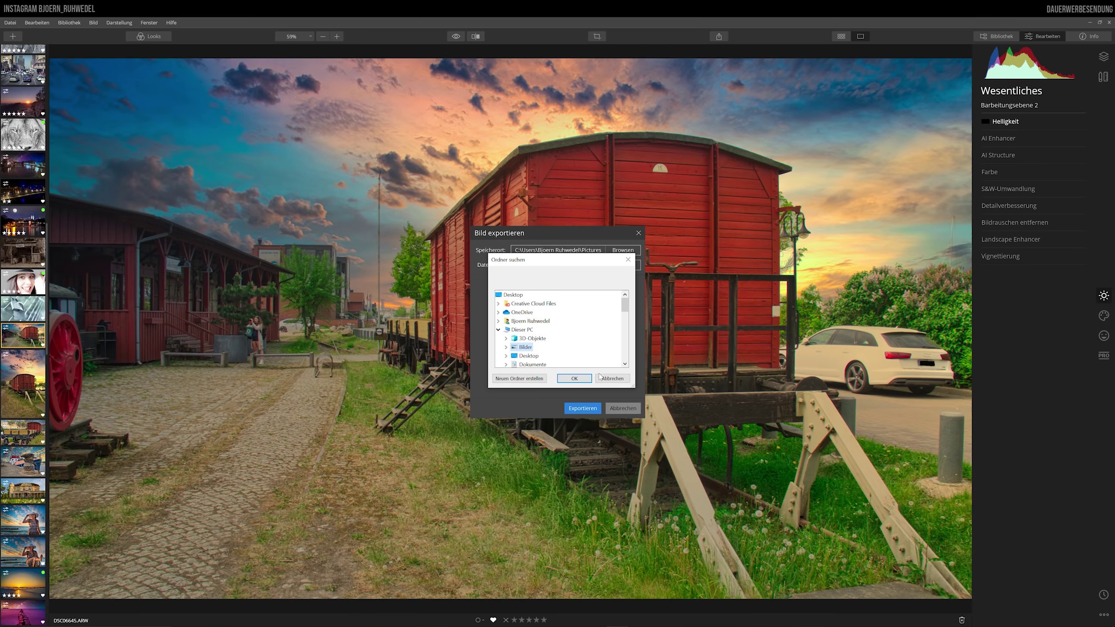
Cancel the folder picker, keeping Pictures as the export destination
left_click(613, 378)
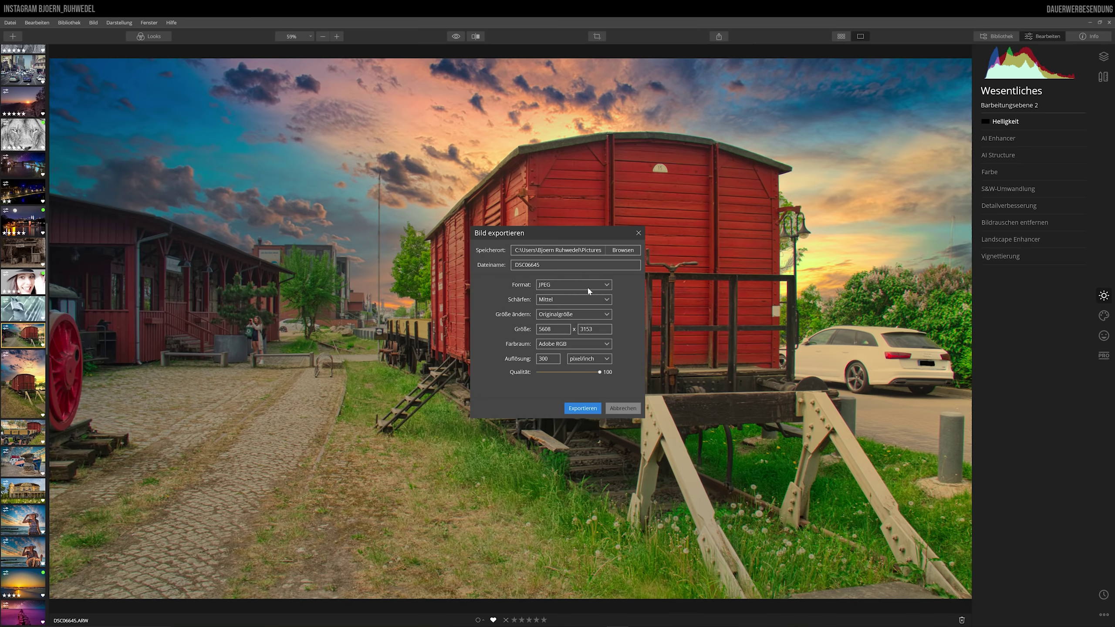
Set the export format to TIFF with 16-bit depth, after briefly trying PNG
left_click(608, 285)
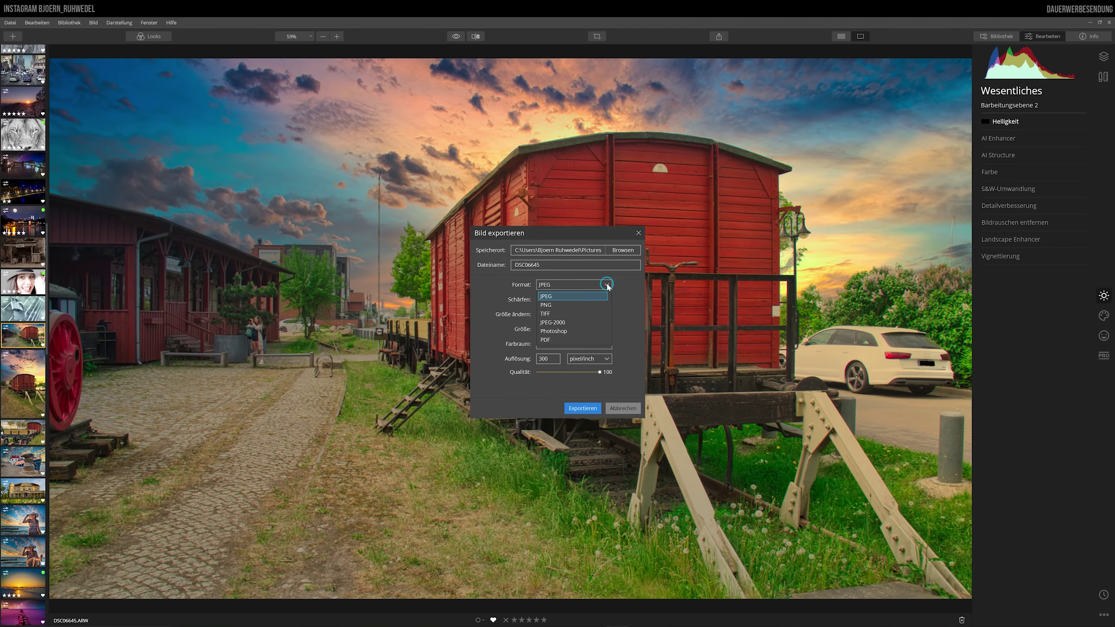
left_click(554, 304)
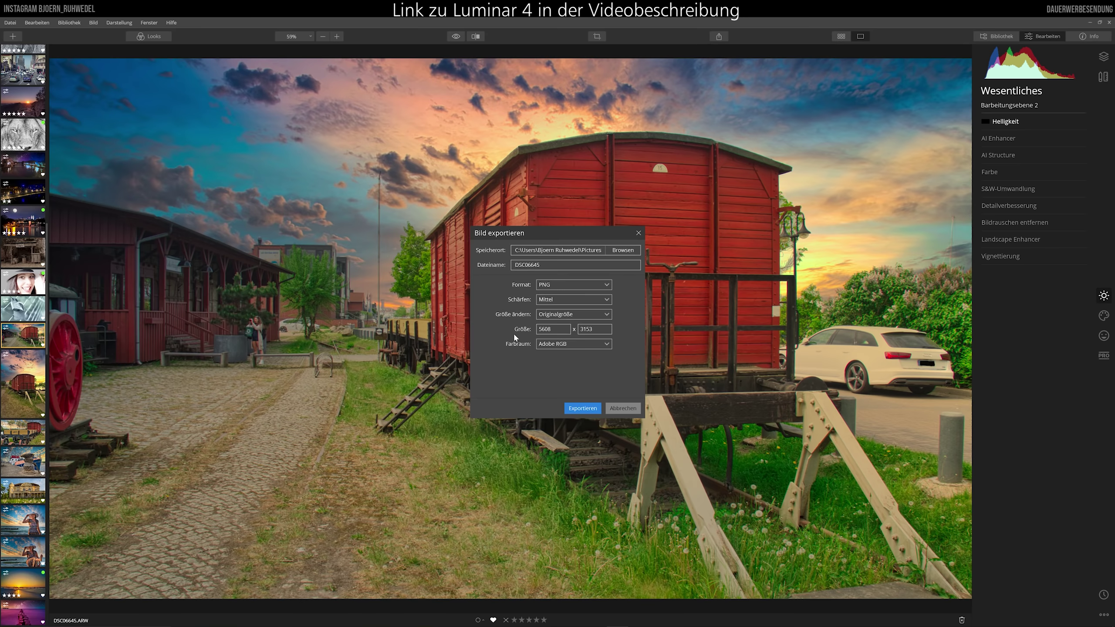
left_click(608, 285)
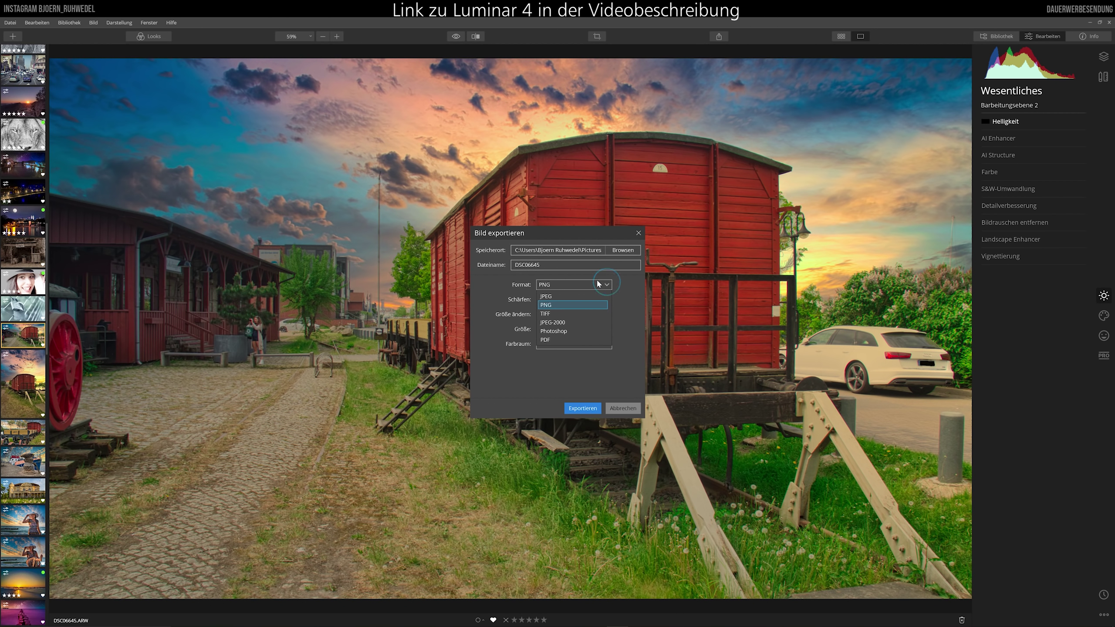
left_click(549, 313)
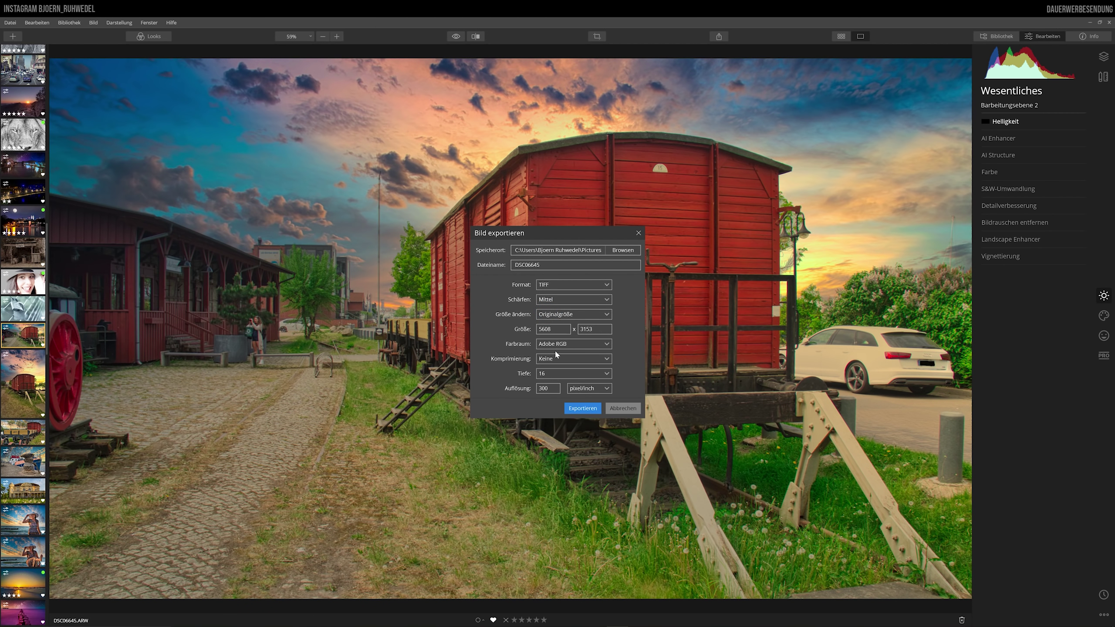
left_click(607, 373)
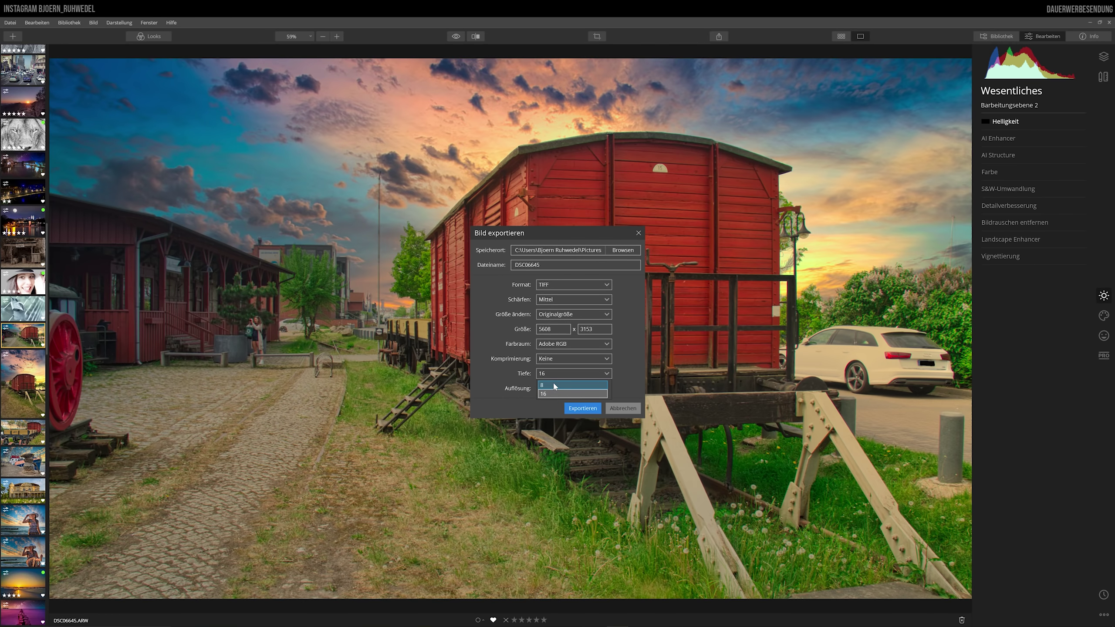
left_click(606, 373)
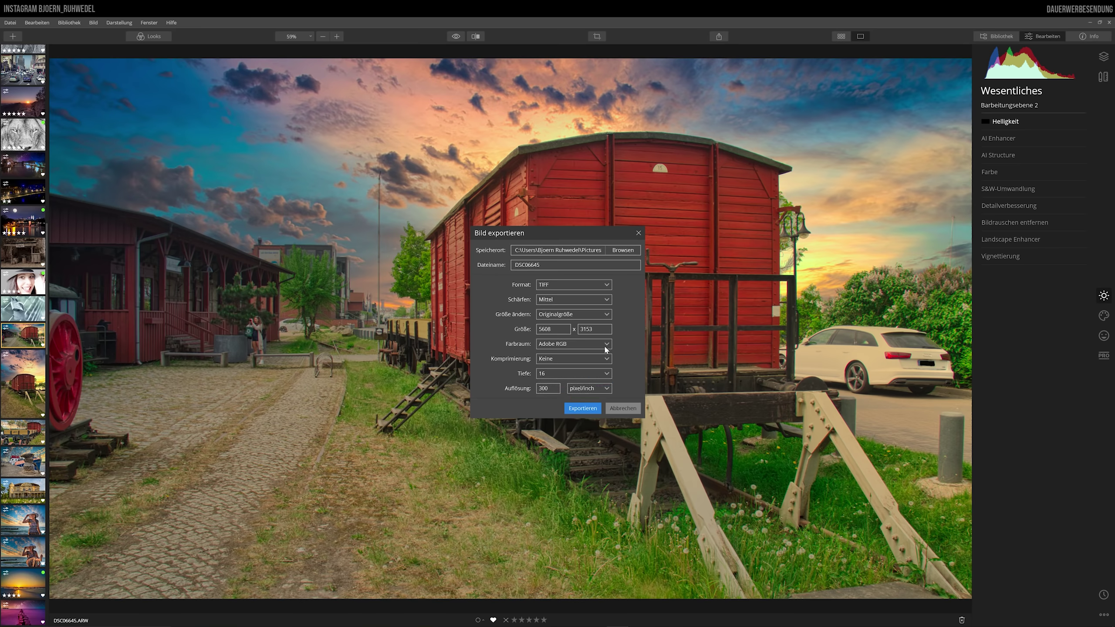
Cycle the export format through PNG, JPEG and TIFF
left_click(608, 285)
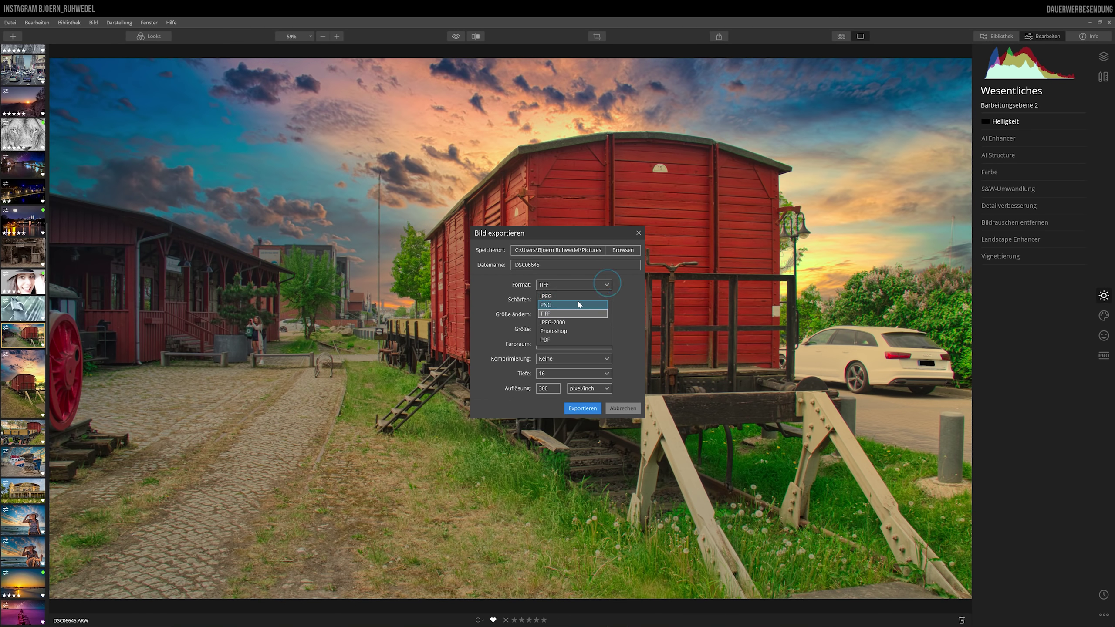
left_click(574, 302)
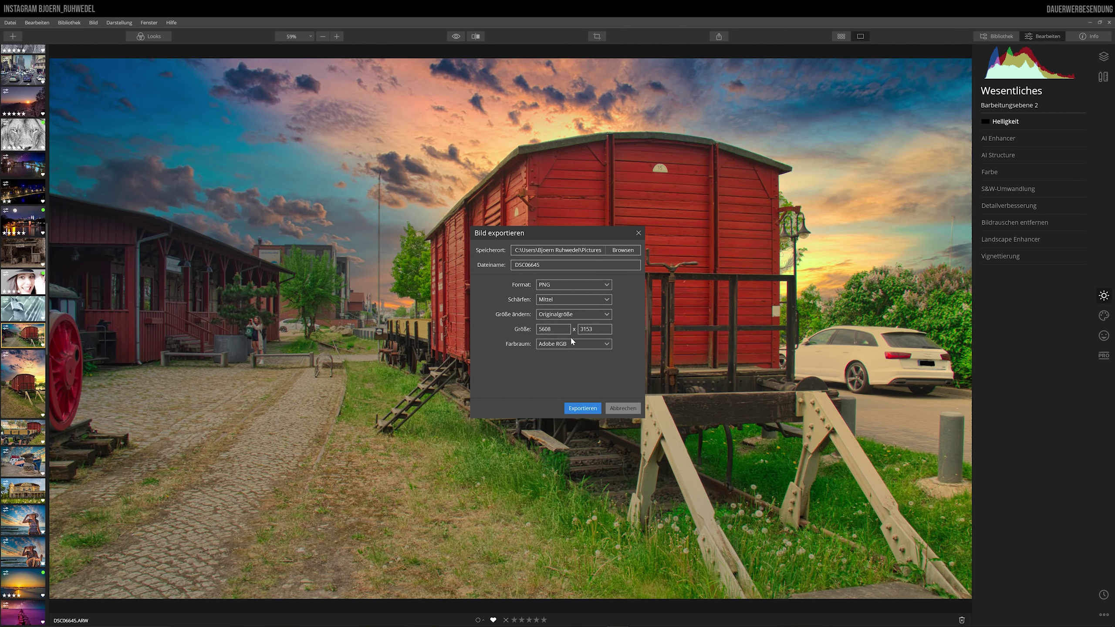
left_click(607, 284)
left_click(575, 295)
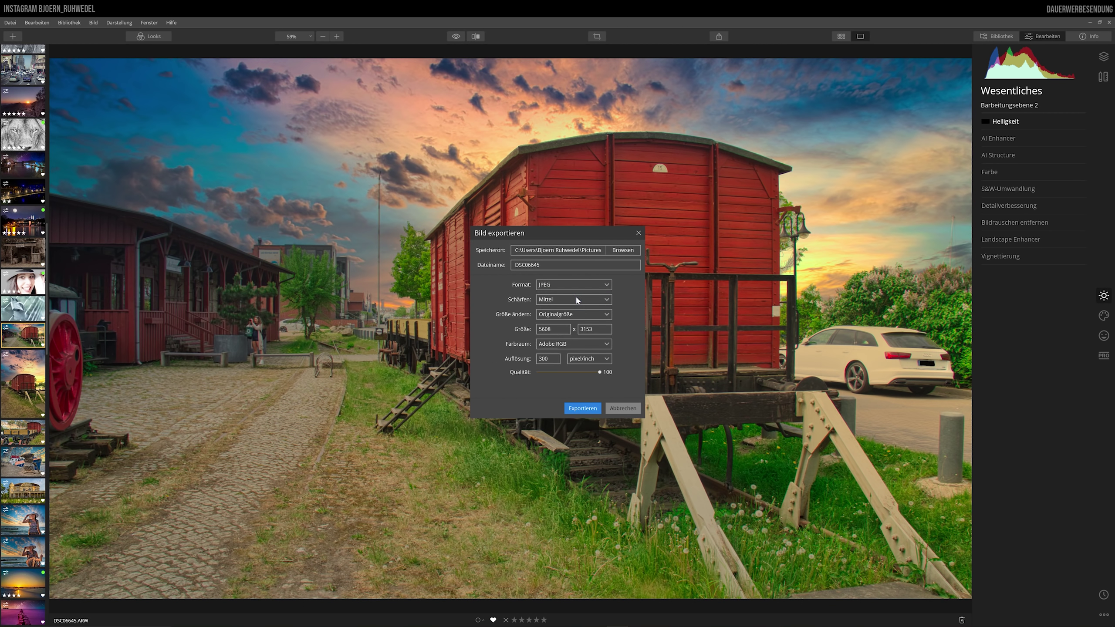
left_click(607, 284)
left_click(556, 314)
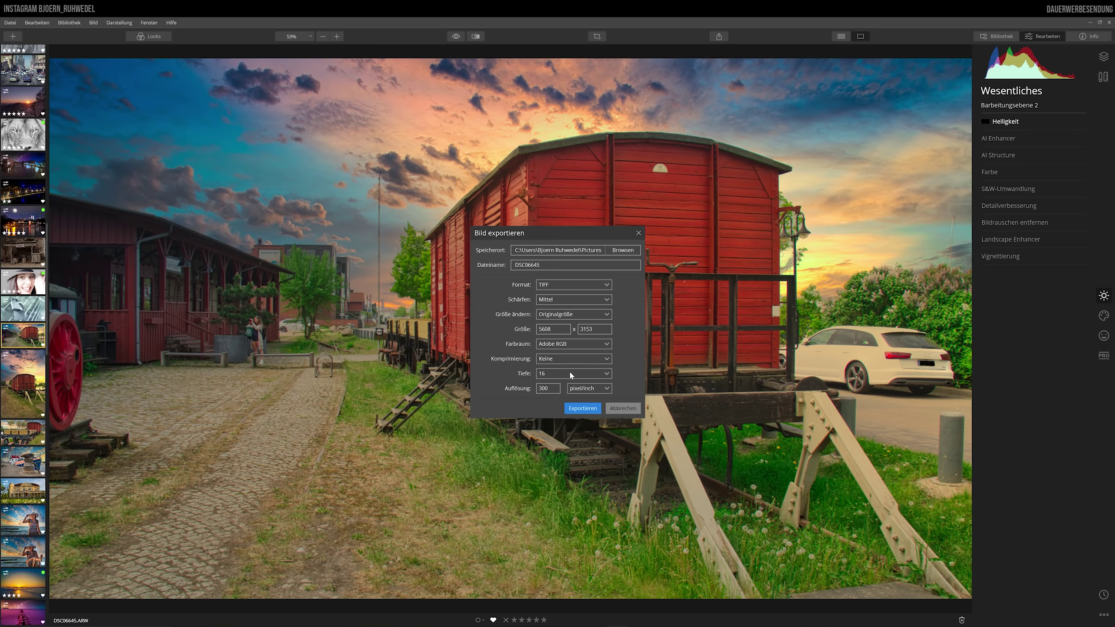
Try JPEG-2000, Photoshop and PDF export formats, then settle on JPEG
left_click(607, 285)
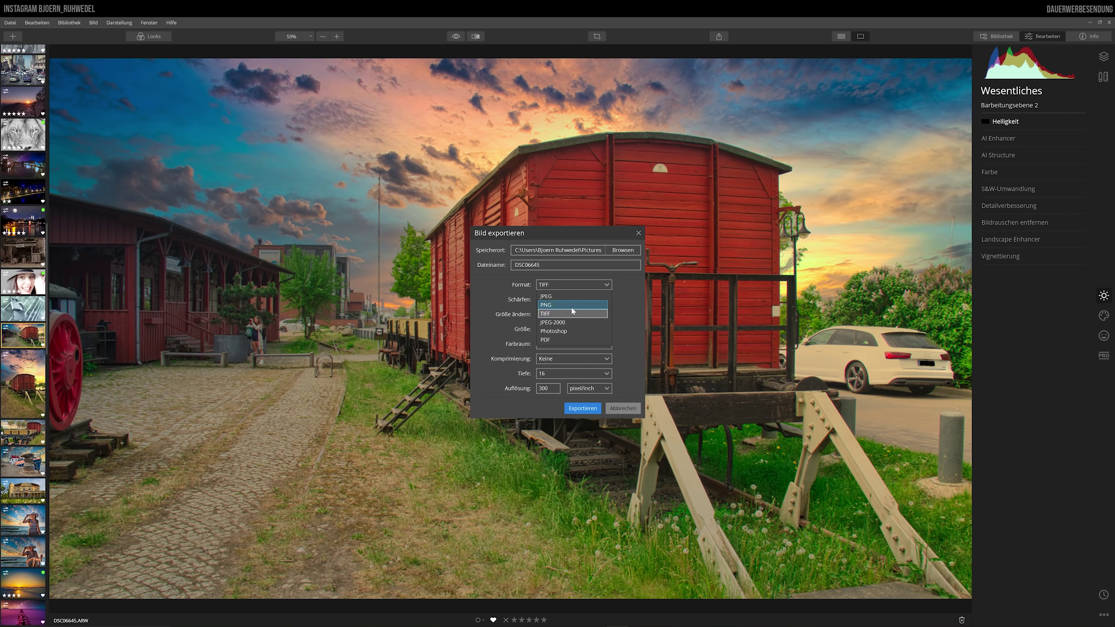
left_click(556, 324)
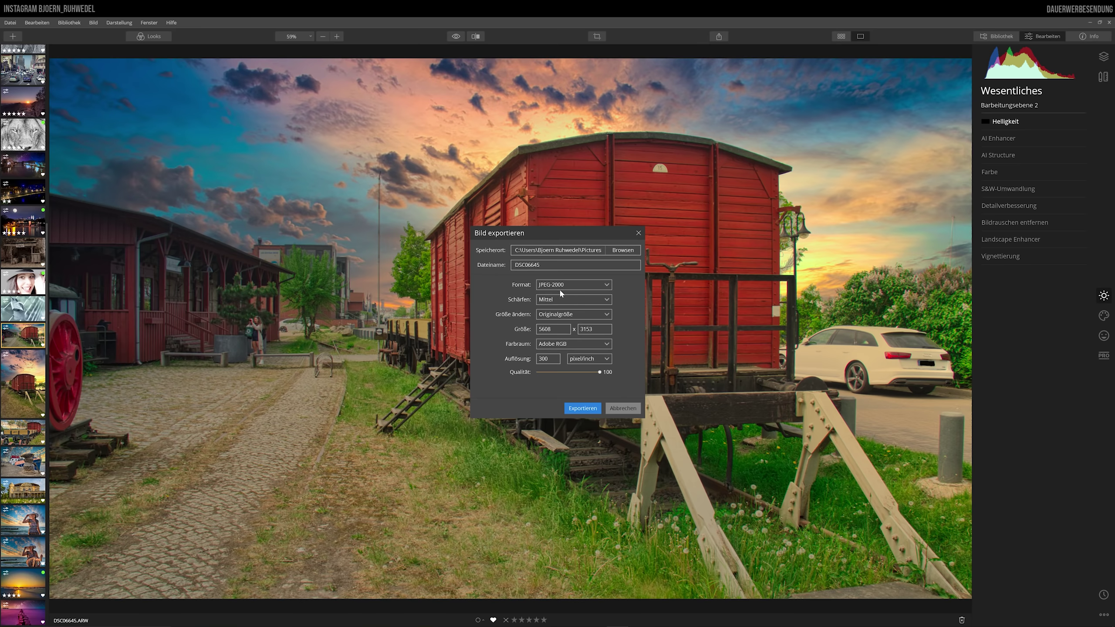
left_click(608, 286)
left_click(568, 330)
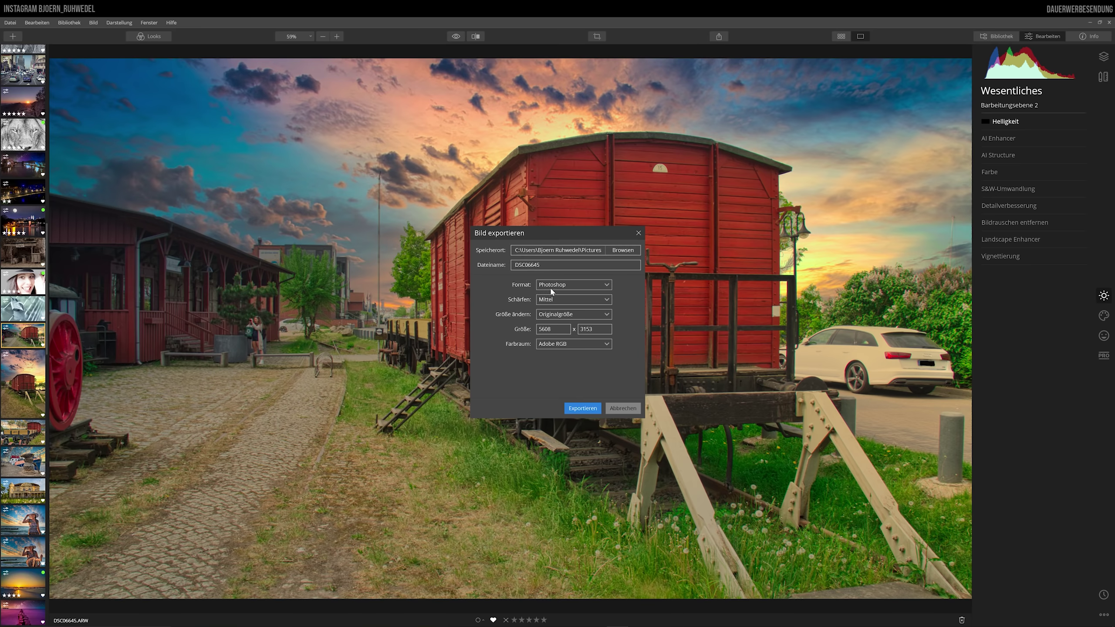
left_click(606, 285)
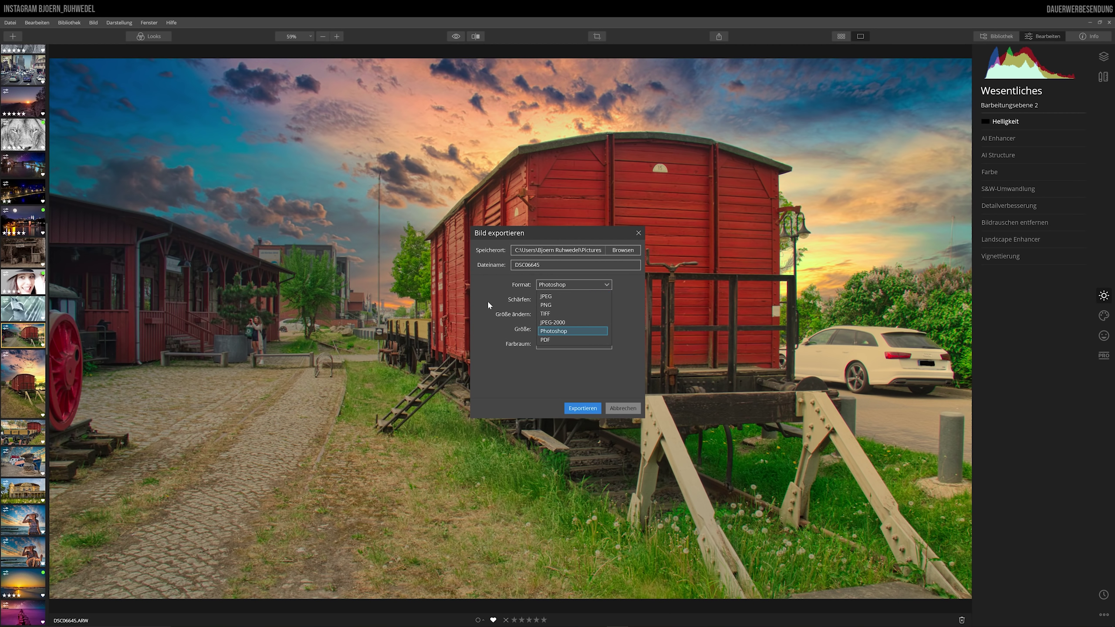
left_click(547, 340)
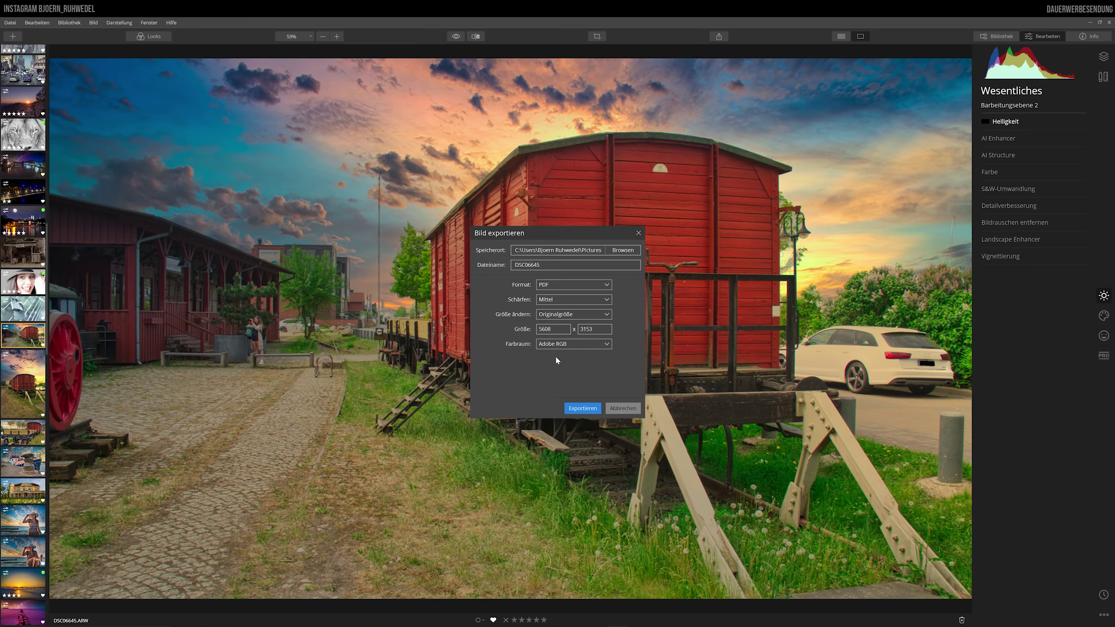
left_click(570, 285)
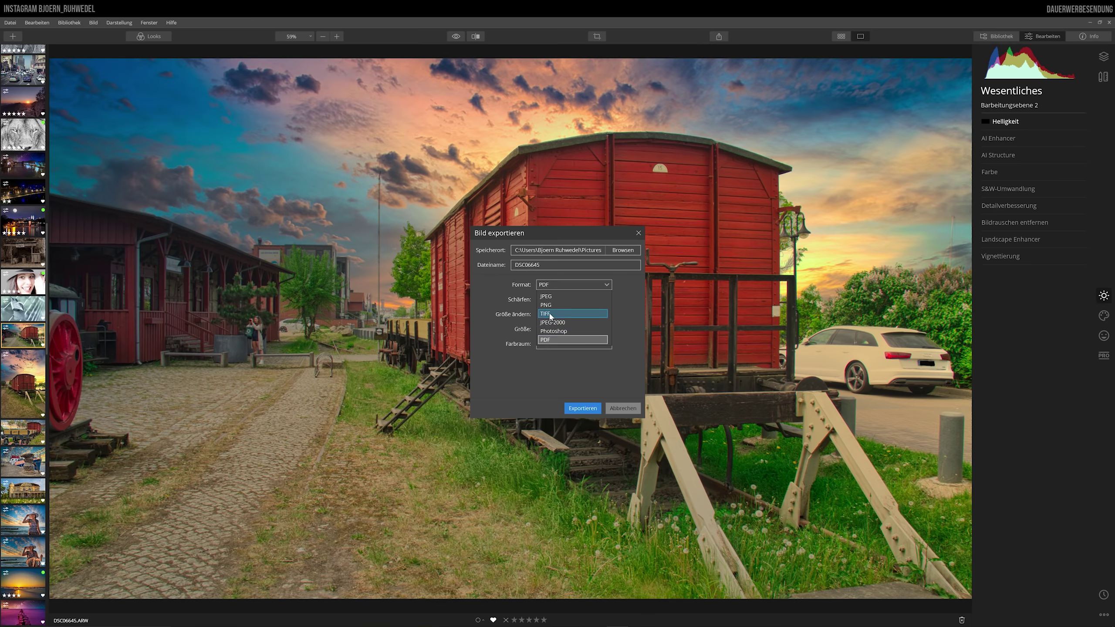
left_click(552, 296)
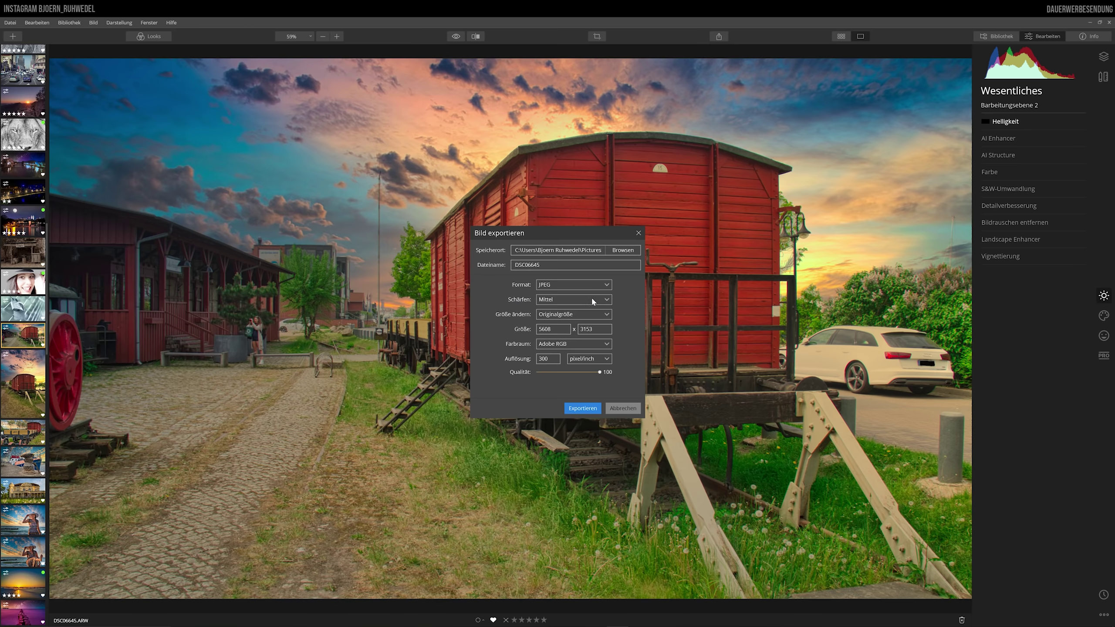
Set export sharpening to Keine, comparing it against Niedrig along the way
left_click(606, 301)
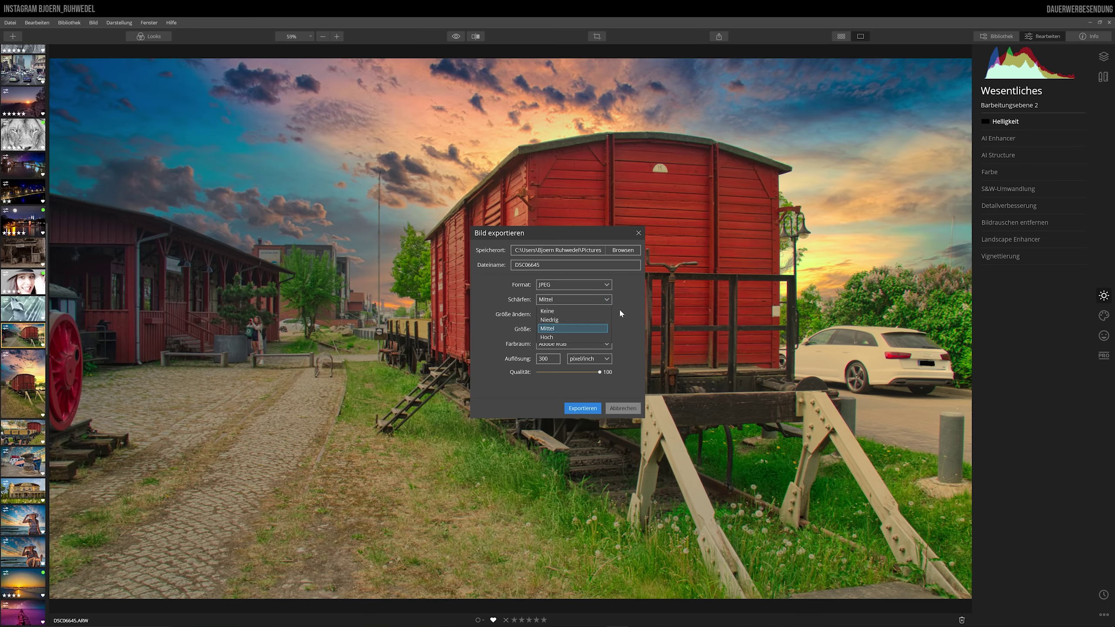
left_click(549, 311)
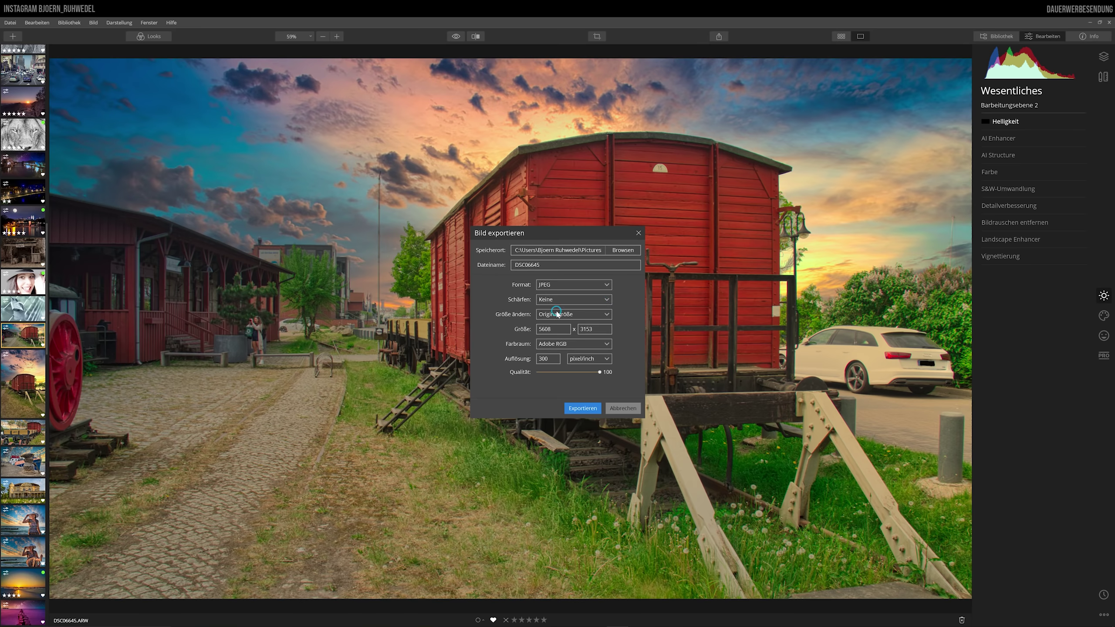
left_click(608, 302)
left_click(602, 319)
left_click(600, 300)
left_click(572, 313)
left_click(607, 299)
left_click(608, 318)
left_click(605, 297)
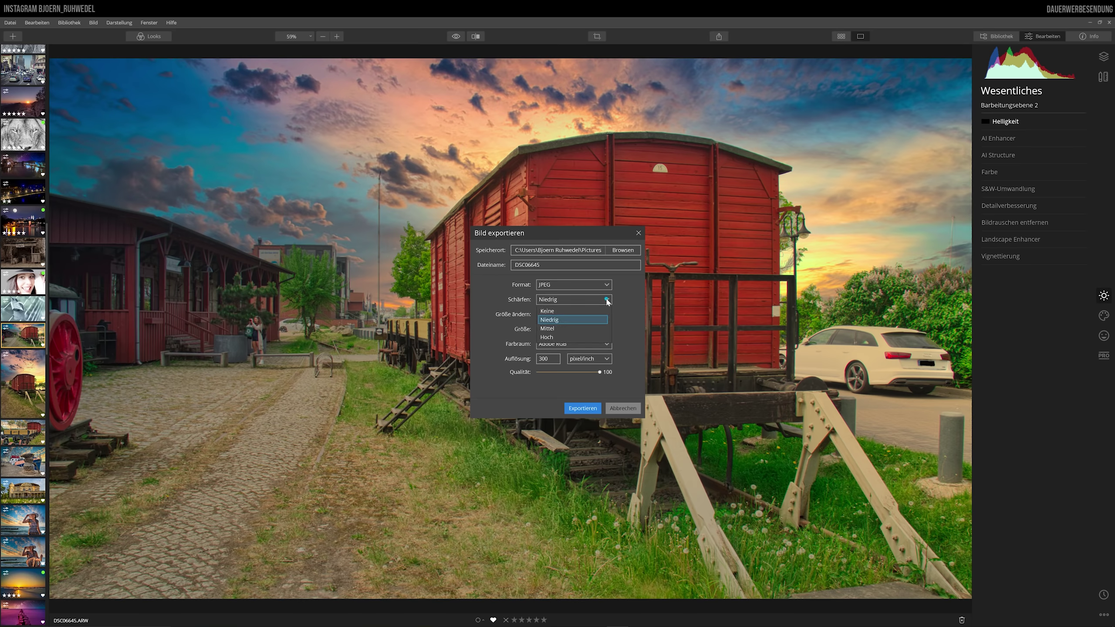
left_click(555, 314)
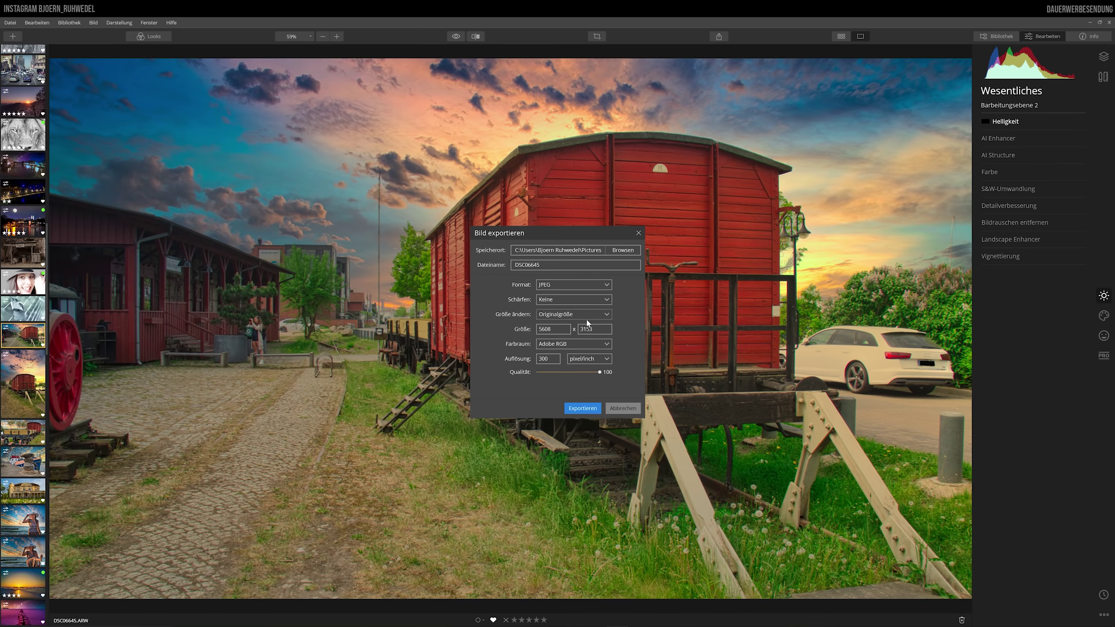
Resize the export by Kurze Seite to 1800 px, after trying Lange Kante
left_click(606, 316)
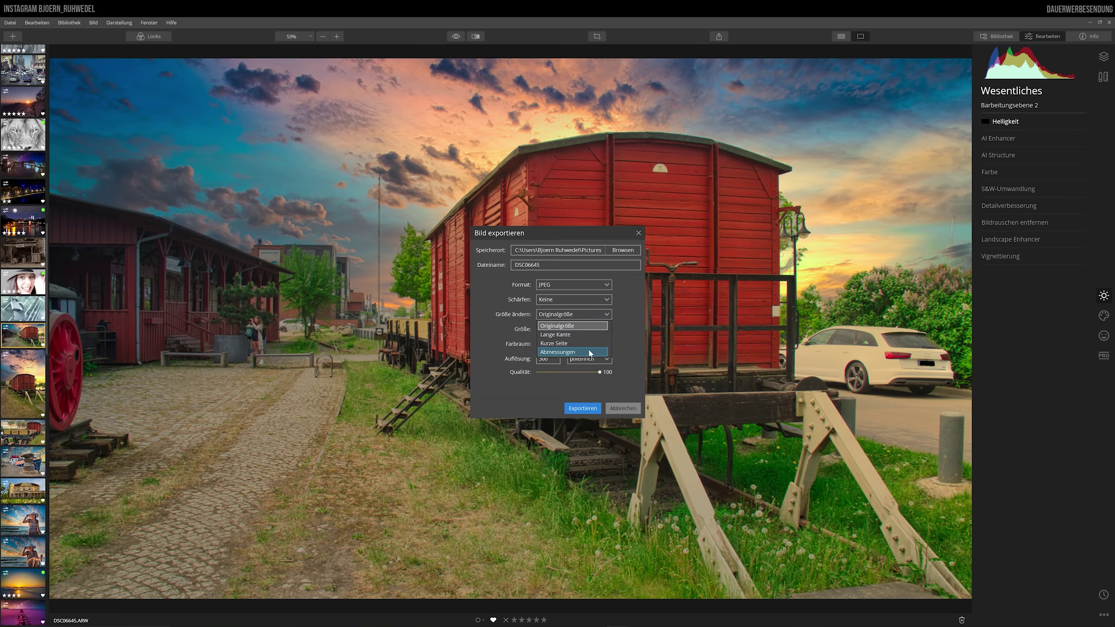
left_click(555, 335)
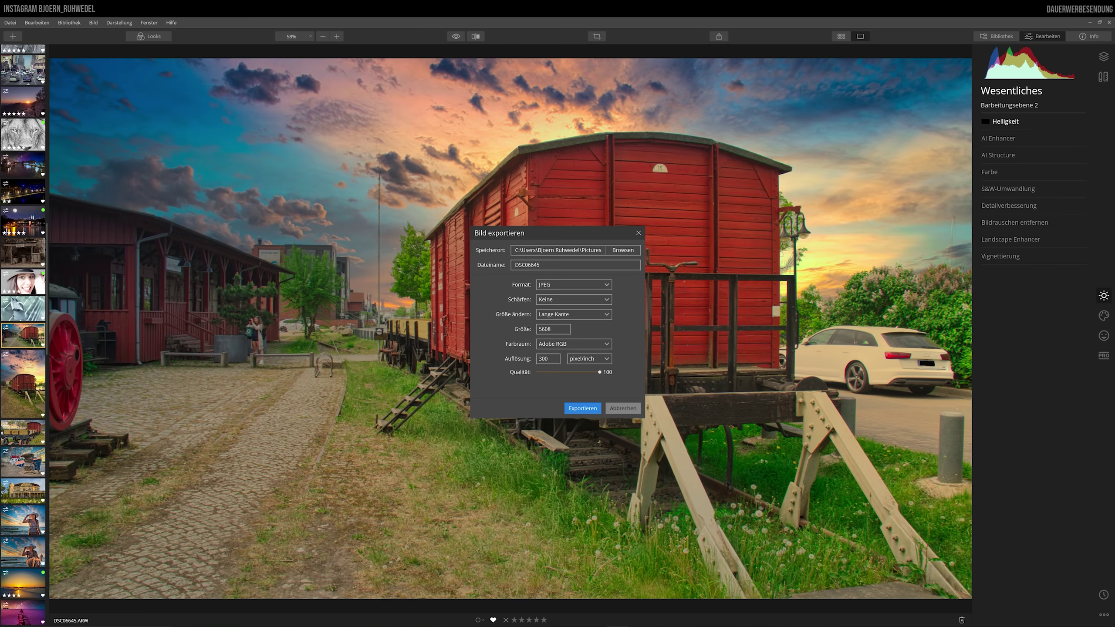
type("3200")
left_click(607, 314)
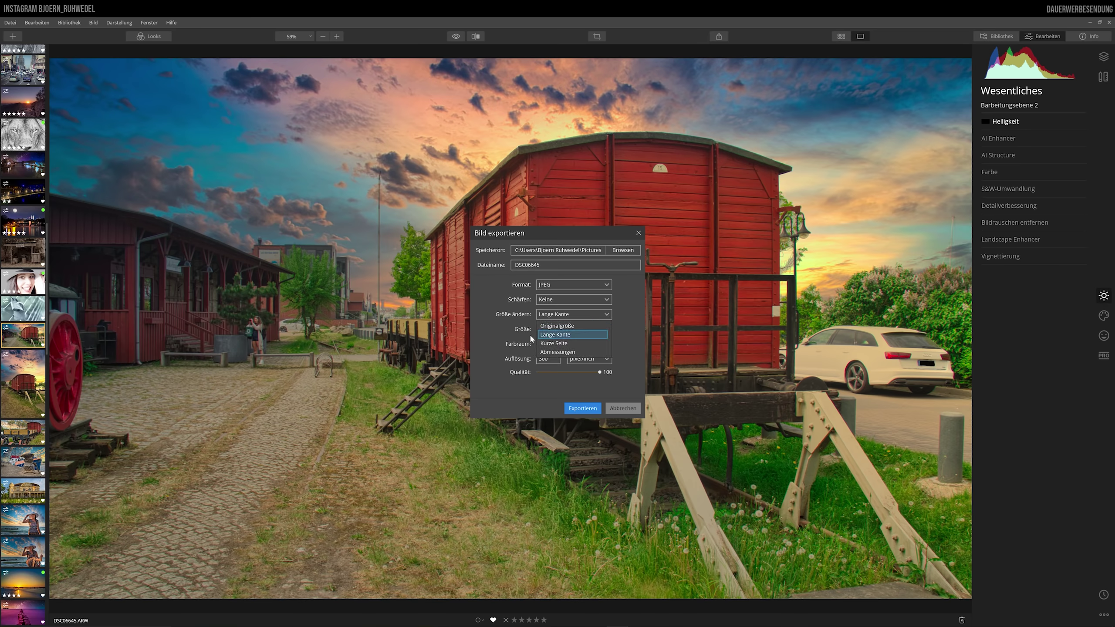
left_click(566, 336)
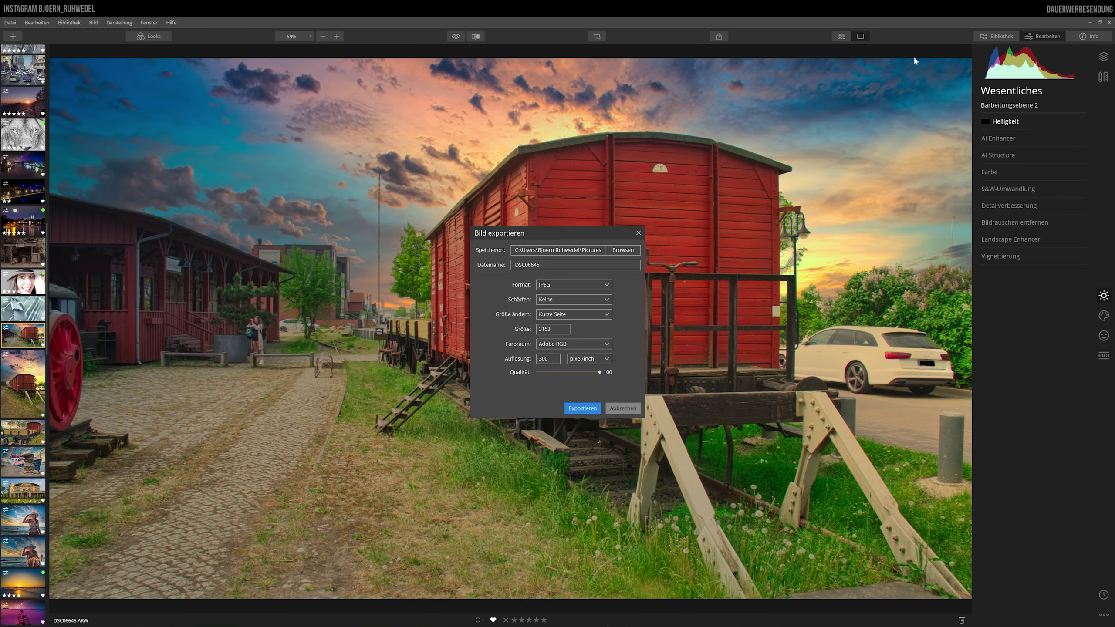
key("Tab")
type("1")
Resize by Abmessungen with a 3000 px width, giving 3000 × 1687 px
left_click(603, 314)
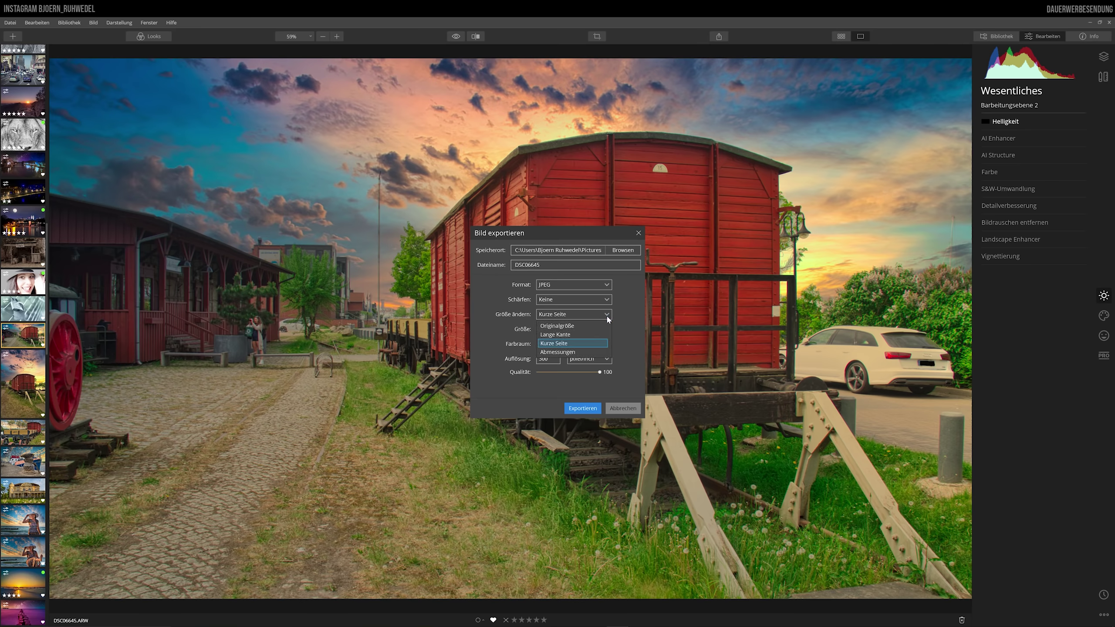
left_click(570, 354)
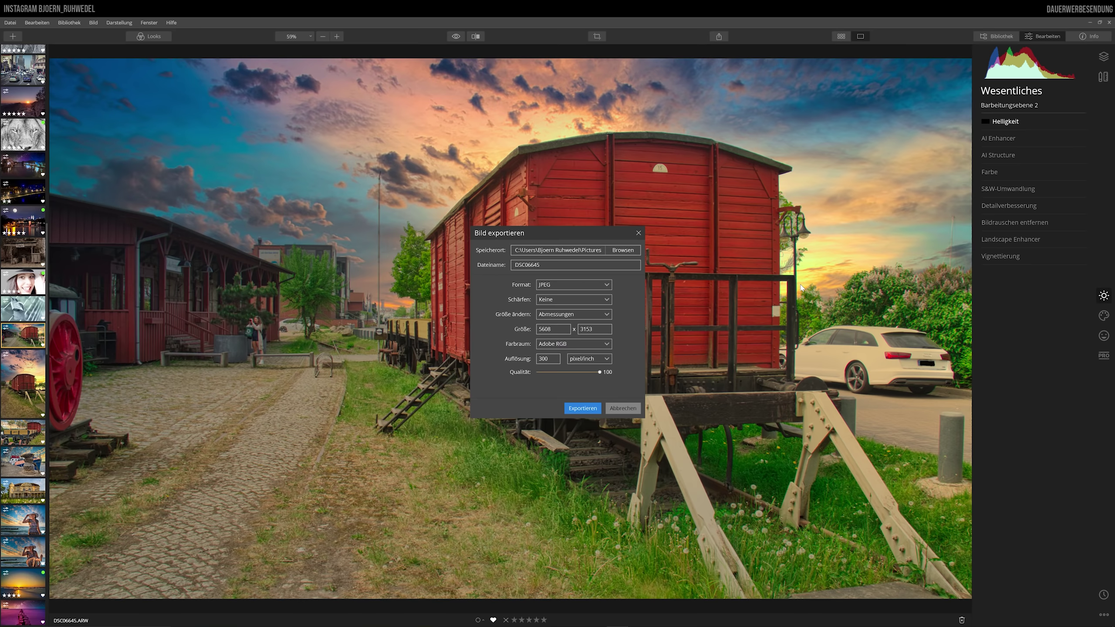
double_click(553, 329)
type("3200")
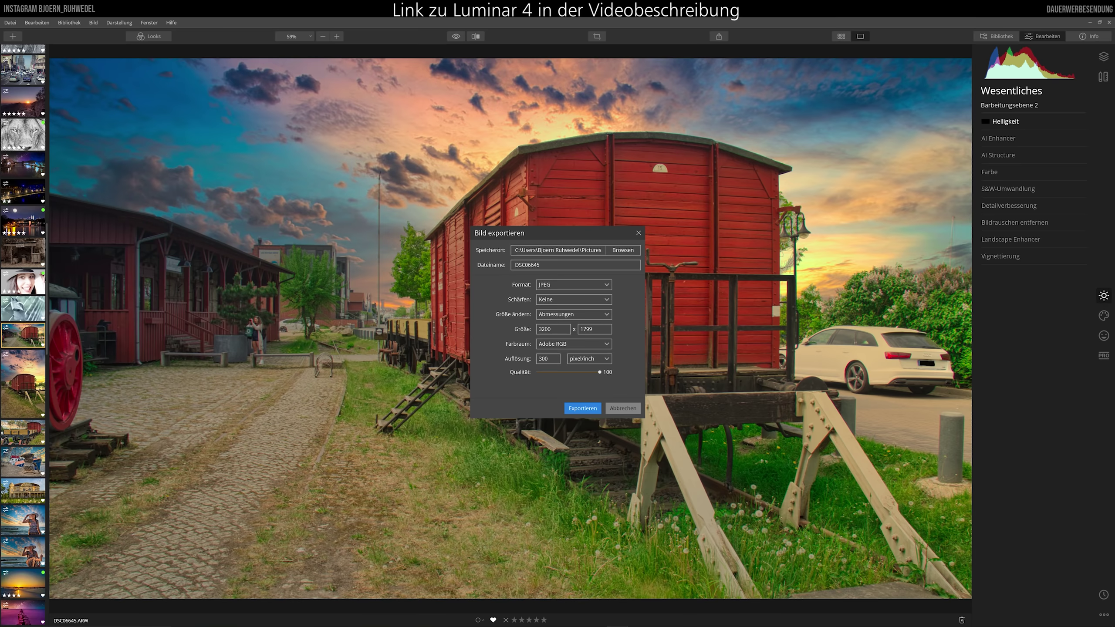
double_click(549, 326)
type("3")
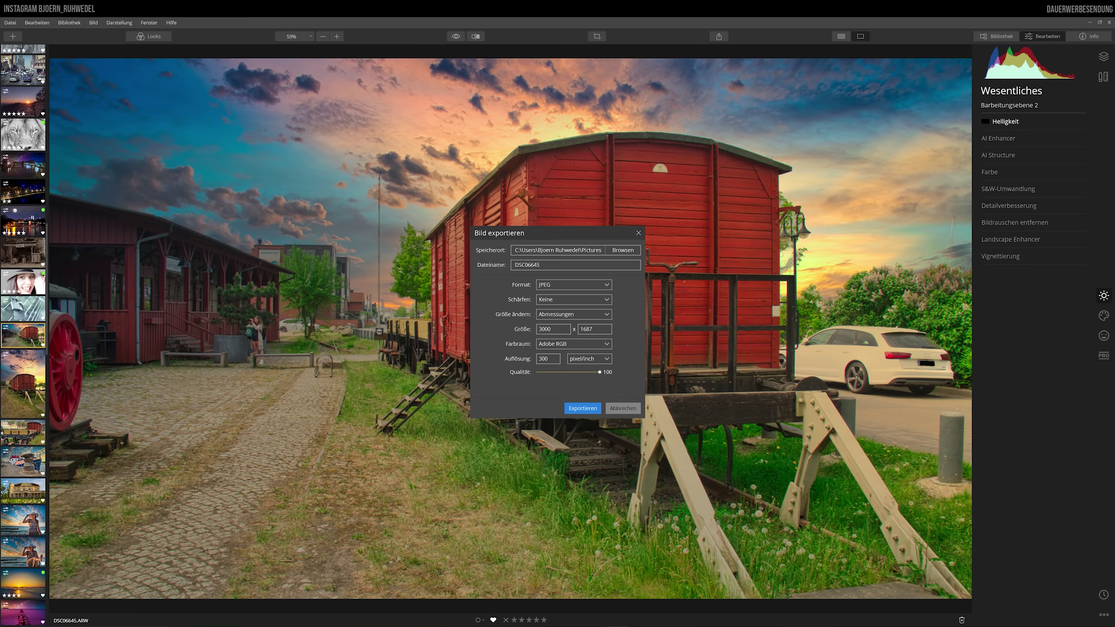
Replace the 1600 export width with 1200 so the size reads 1200 × 675 px
type("16")
left_click_drag(551, 328, 523, 330)
type("12")
Reset the export size to Originalgröße, 5608 × 3153 px
left_click(607, 315)
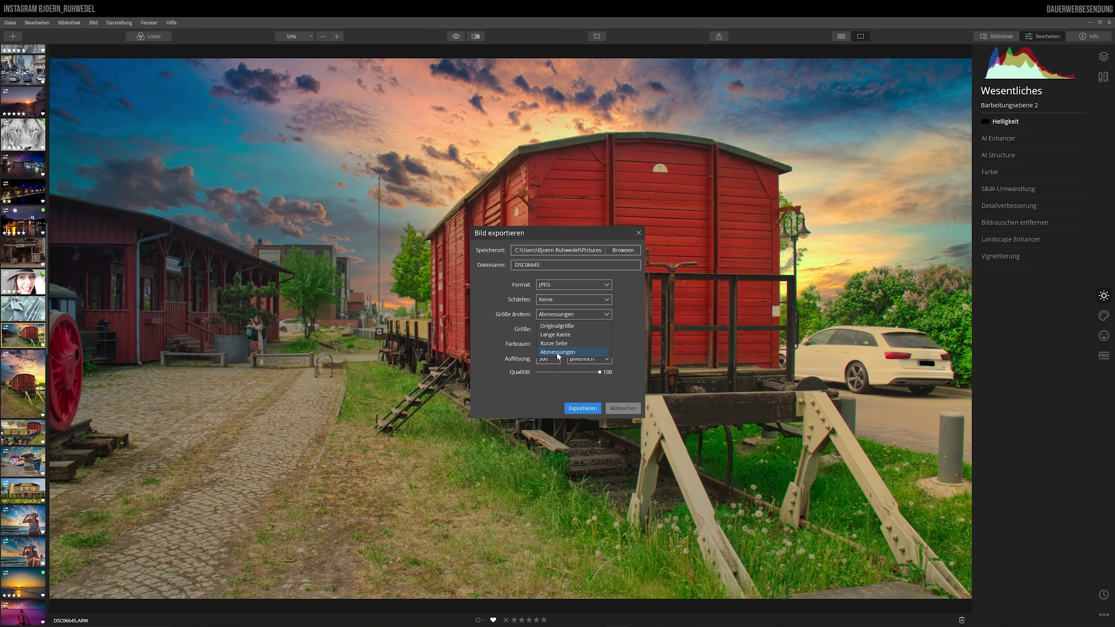
left_click(571, 325)
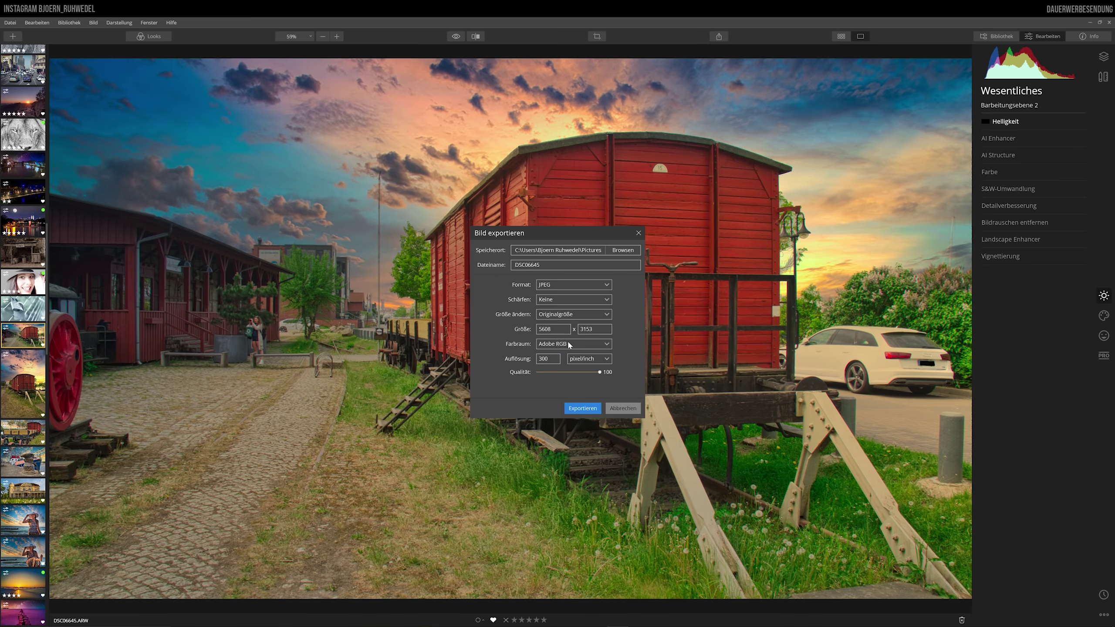
left_click(607, 345)
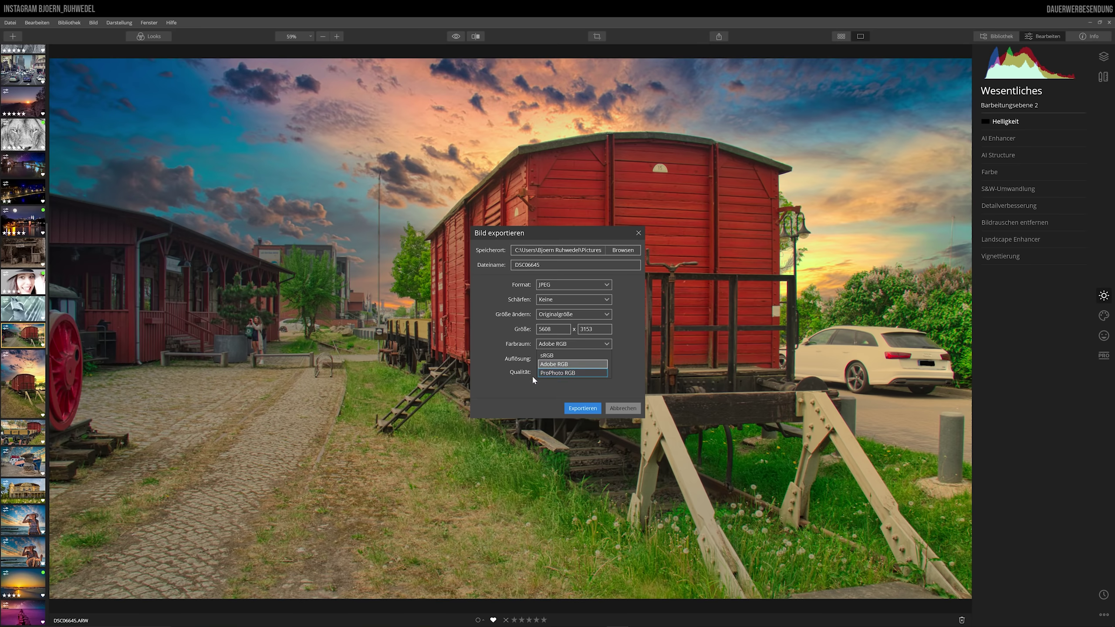
Change the export colour space from Adobe RGB to sRGB
left_click(552, 356)
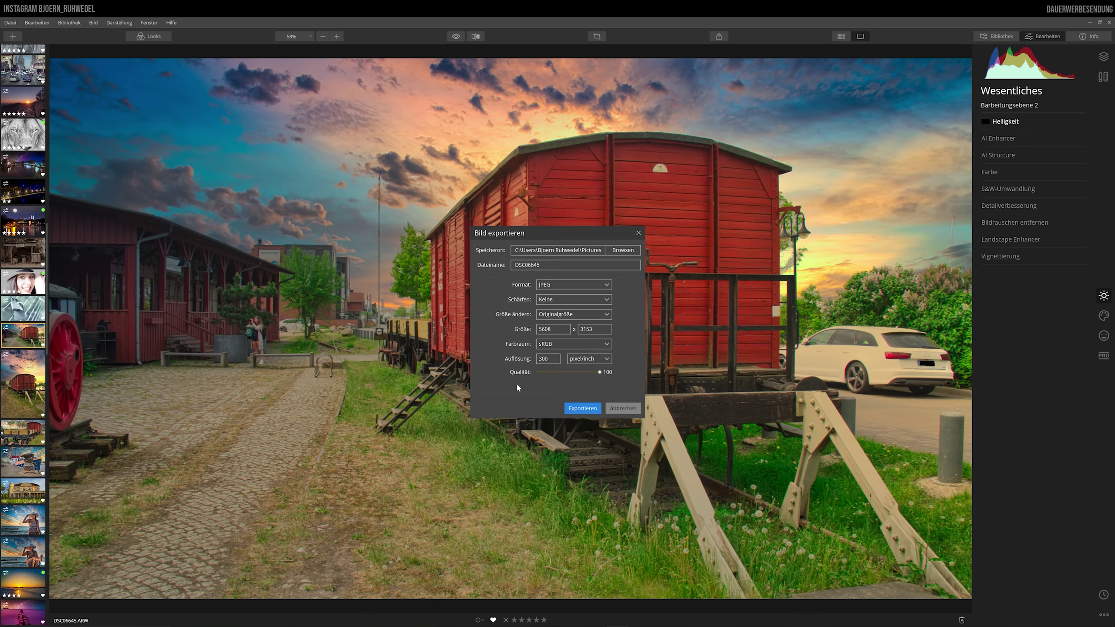
left_click(608, 345)
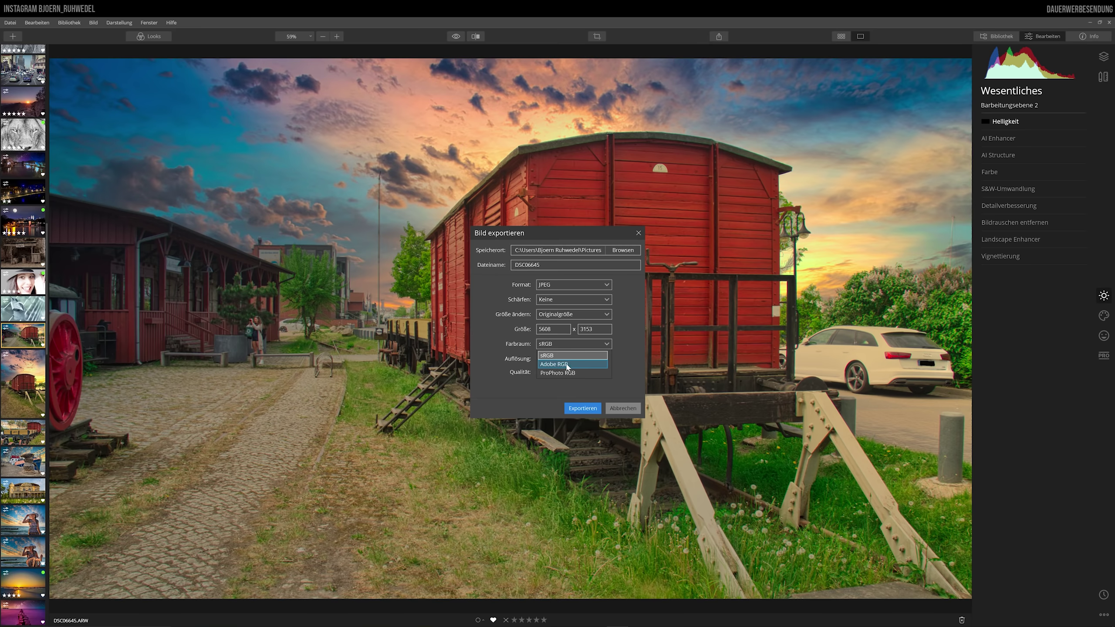
left_click(559, 357)
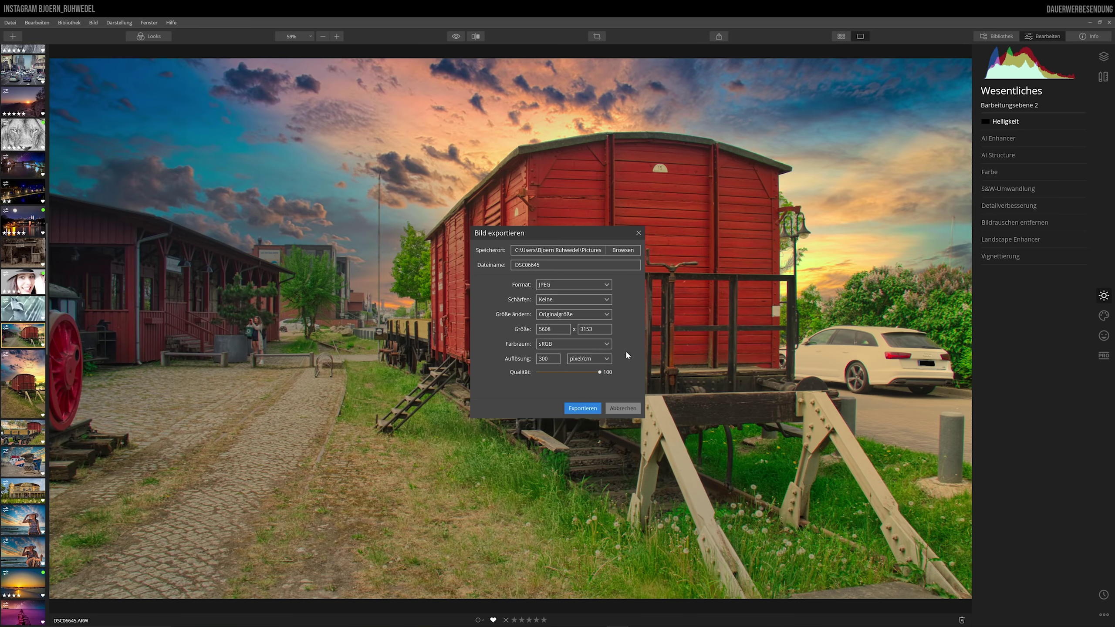
Set export resolution to 300 pixels per inch and JPEG quality to 100
left_click(606, 357)
type("20")
left_click_drag(581, 373, 608, 374)
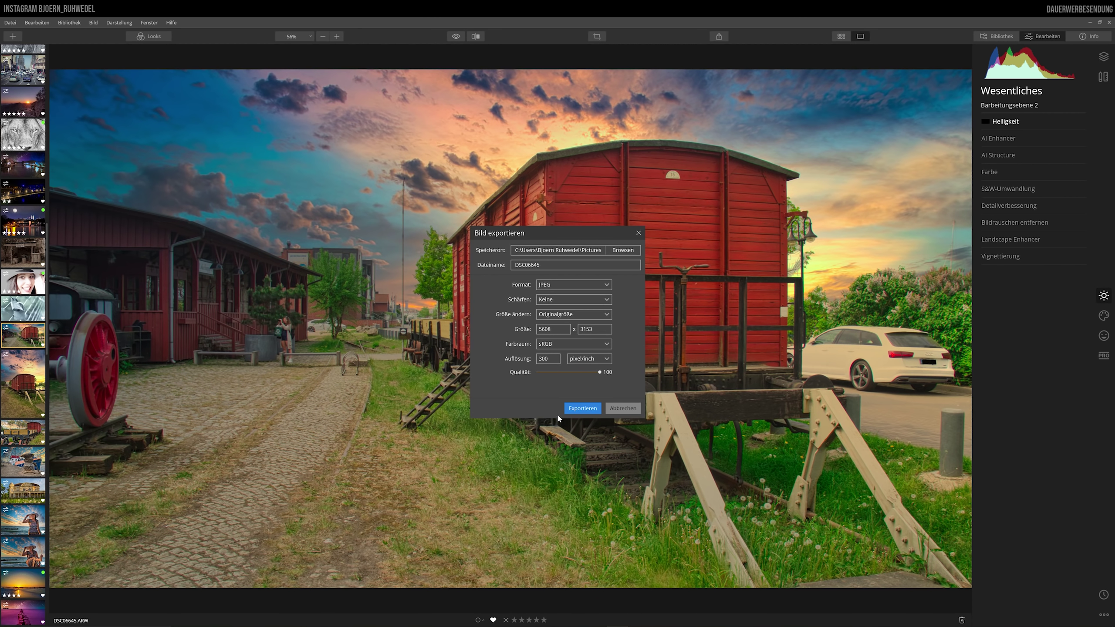
Export the wagon photo, then open the resulting DSC06645 JPEG from Pictures in Photos
left_click(582, 409)
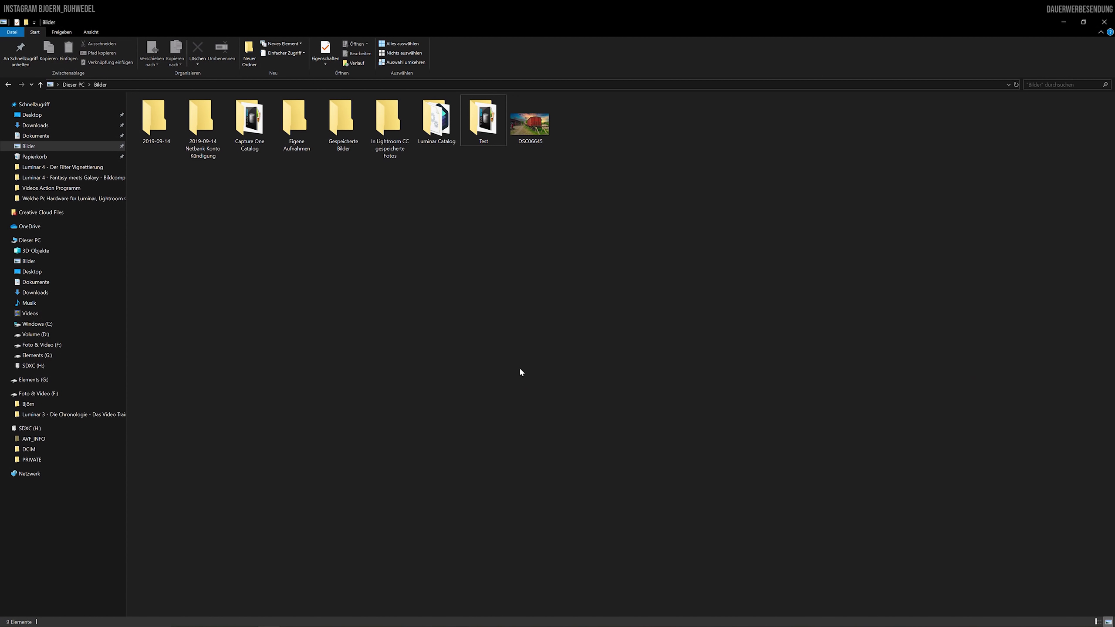
double_click(527, 127)
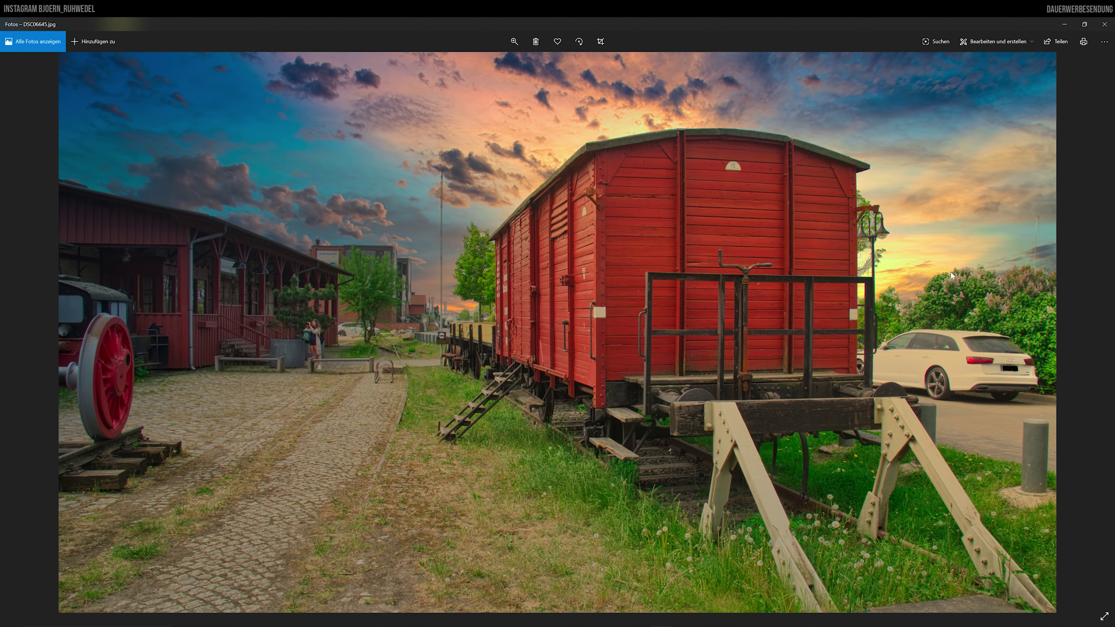
Close the Photos viewer showing the exported wagon photo
left_click(1107, 20)
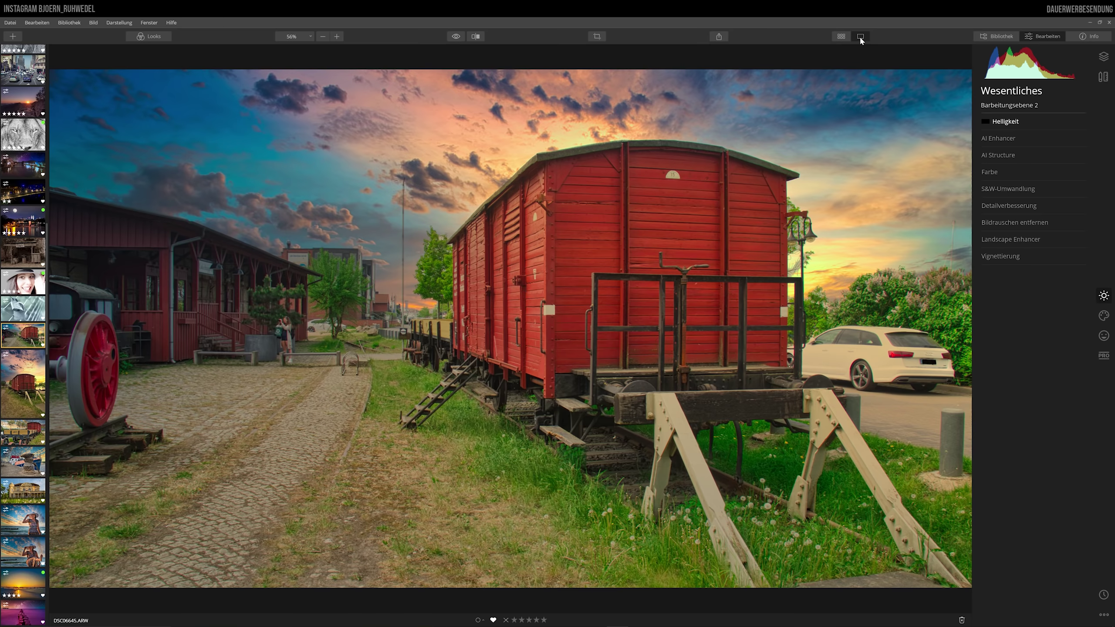
Switch to the Bibliothek Favoriten grid and scroll back to the top
left_click(841, 37)
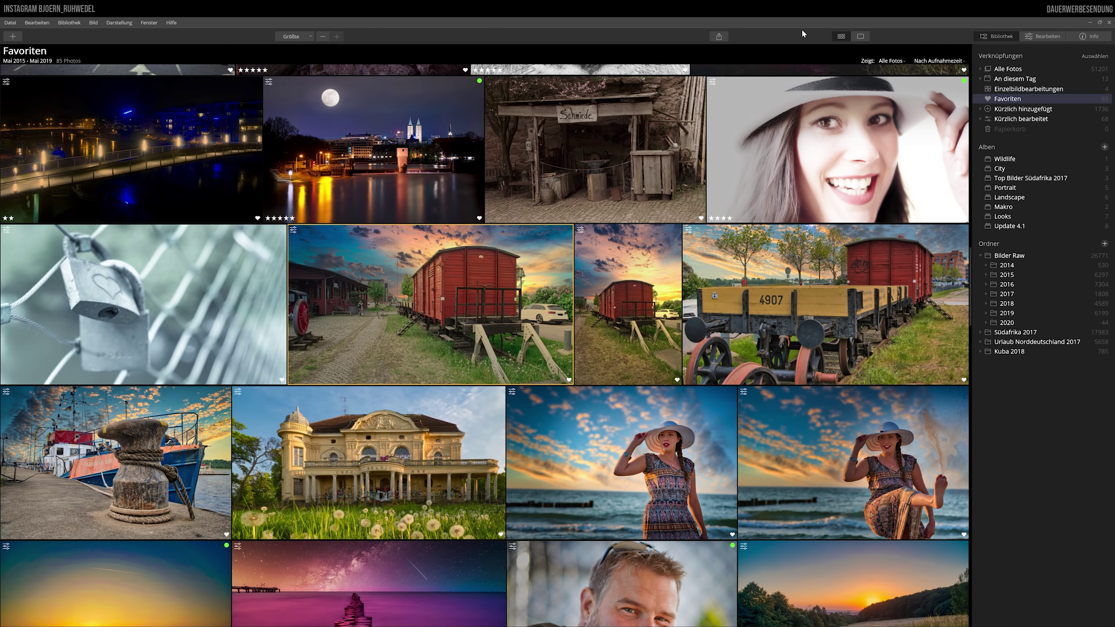
scroll(480, 373, "up", 3)
scroll(478, 367, "up", 5)
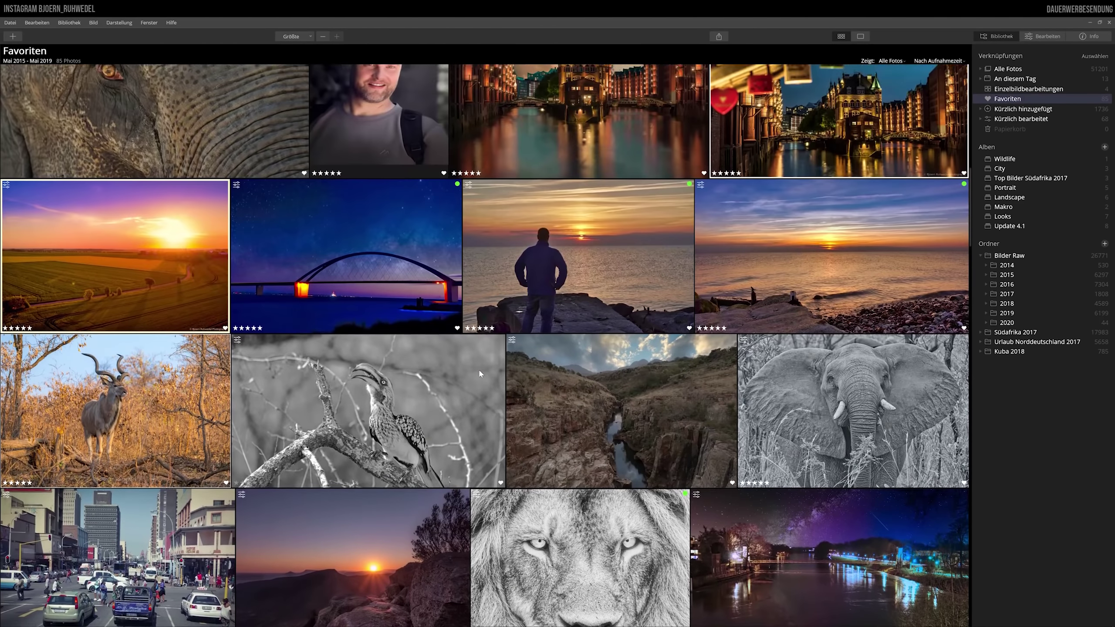
scroll(481, 364, "up", 5)
scroll(486, 361, "up", 5)
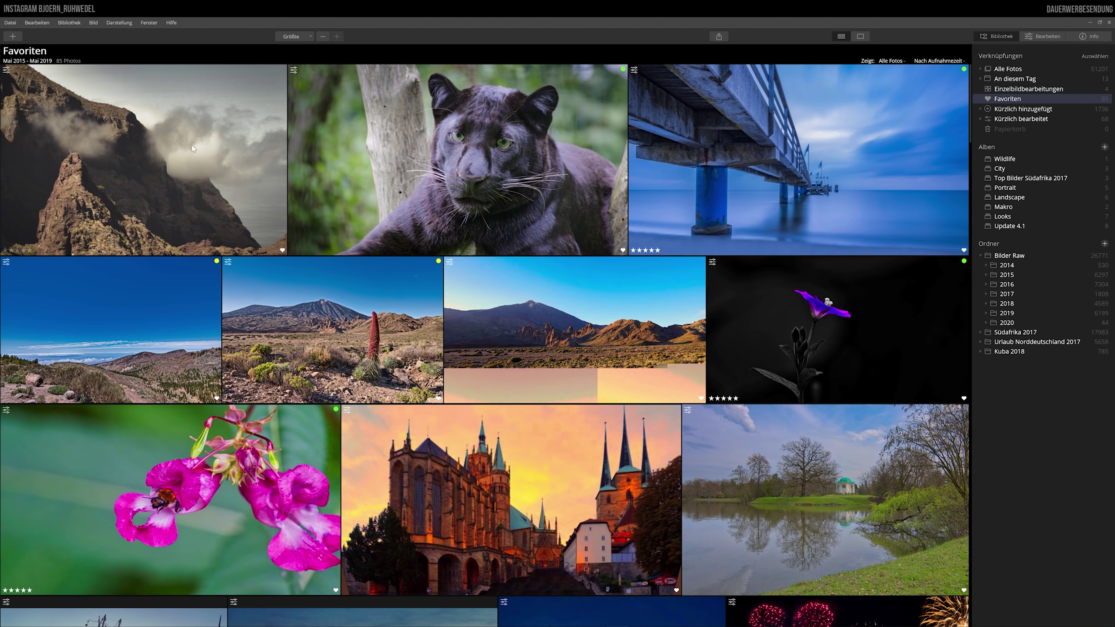
Select the misty cliff, panther, pier, coastal hills and volcano photos together
left_click(174, 128)
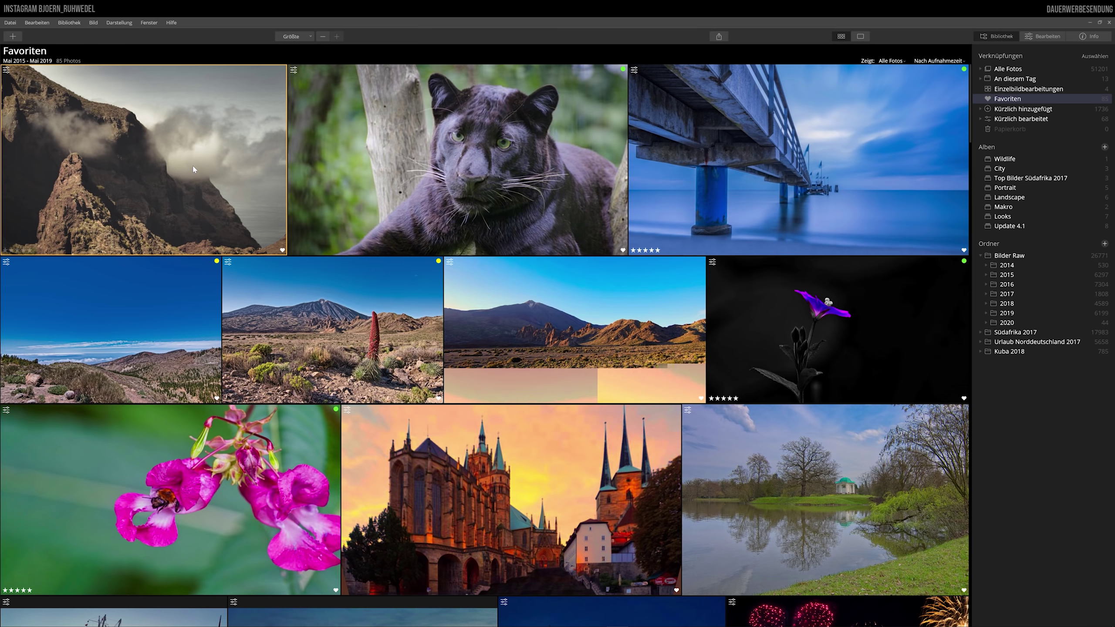
left_click(503, 144, "ctrl")
left_click(749, 142, "ctrl")
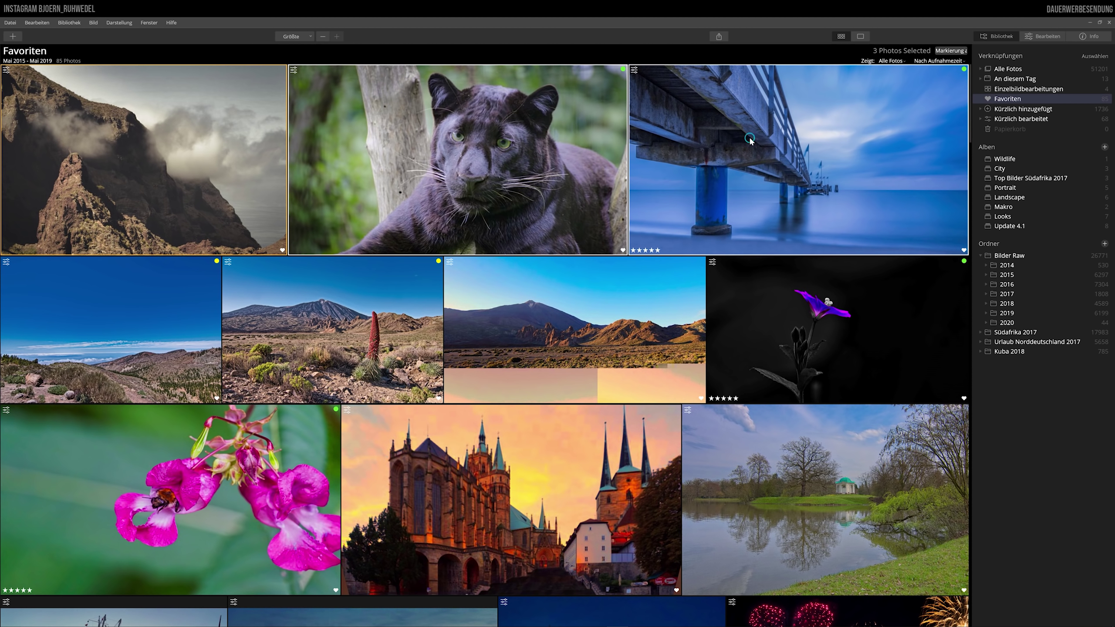
left_click(124, 320, "ctrl")
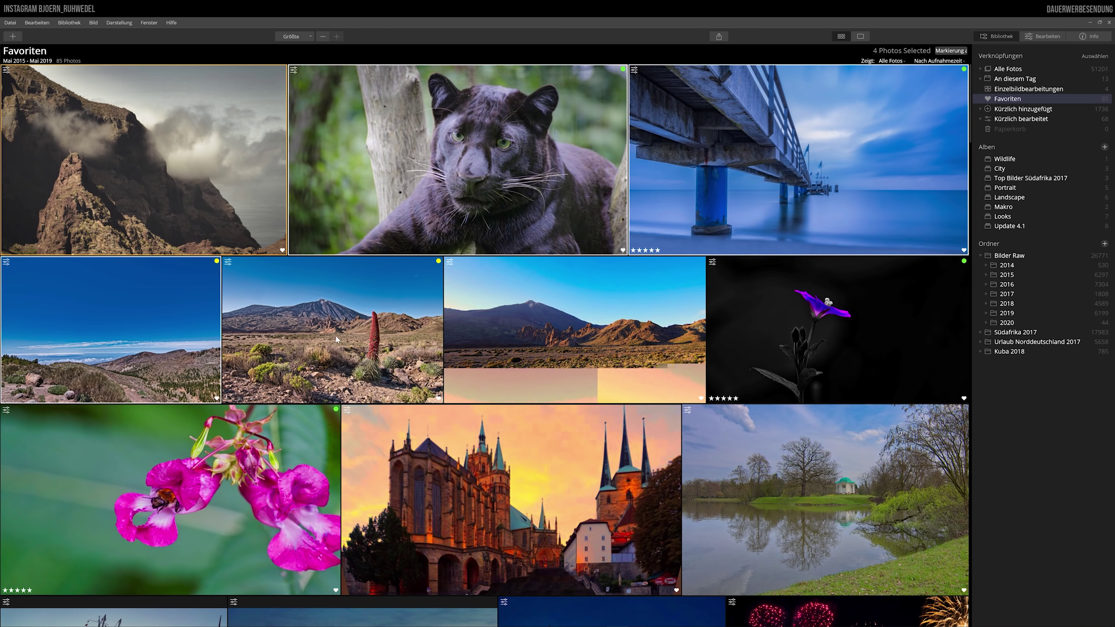
left_click(327, 328, "ctrl")
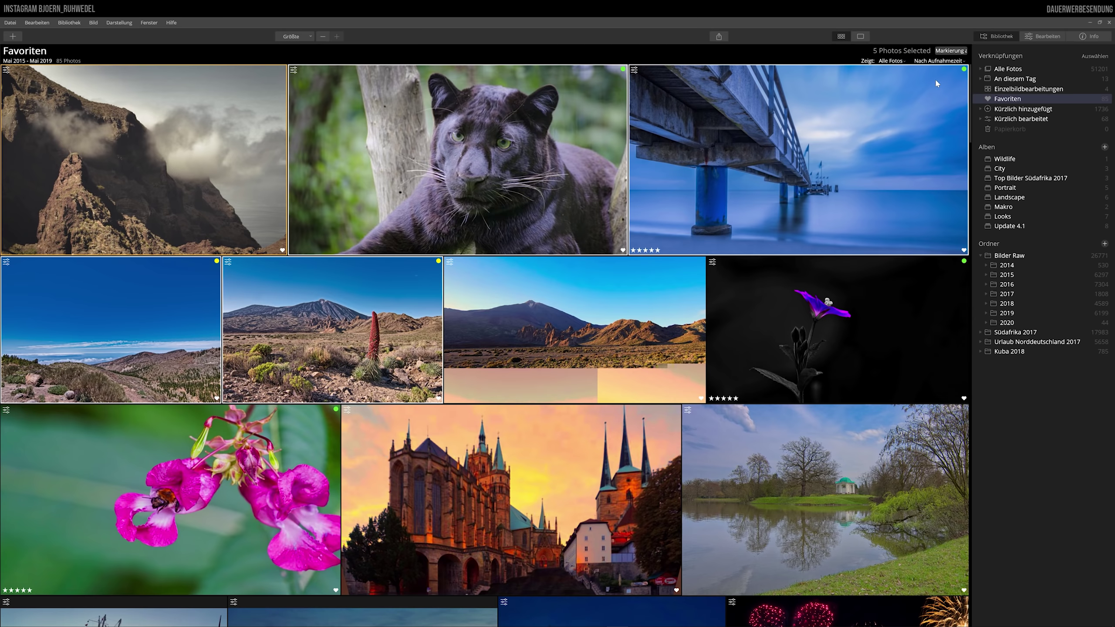
Choose Als Bild exportieren… from the Share menu for the five favourites
left_click(719, 37)
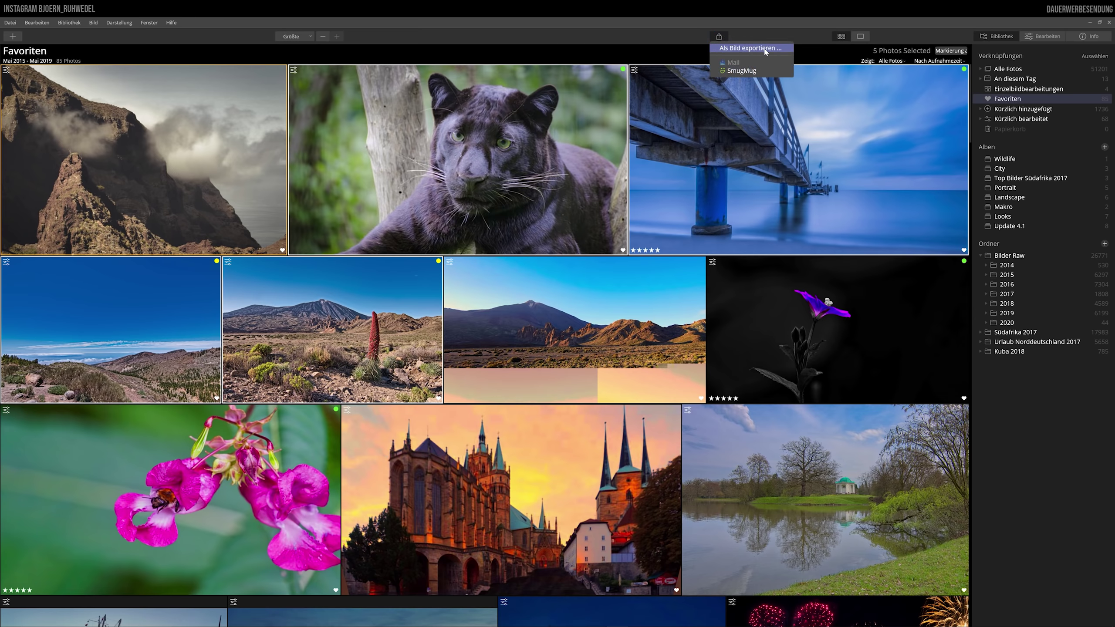
left_click(744, 50)
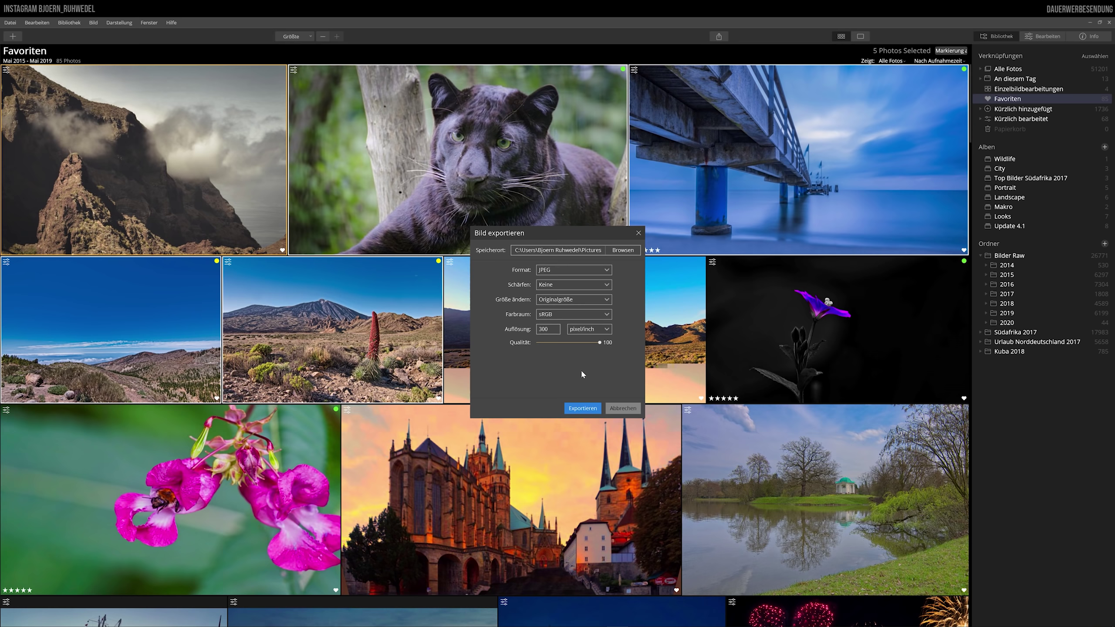
Export the five favourites using the full-size sRGB JPEG, 300 ppi, quality 100 settings
left_click(583, 409)
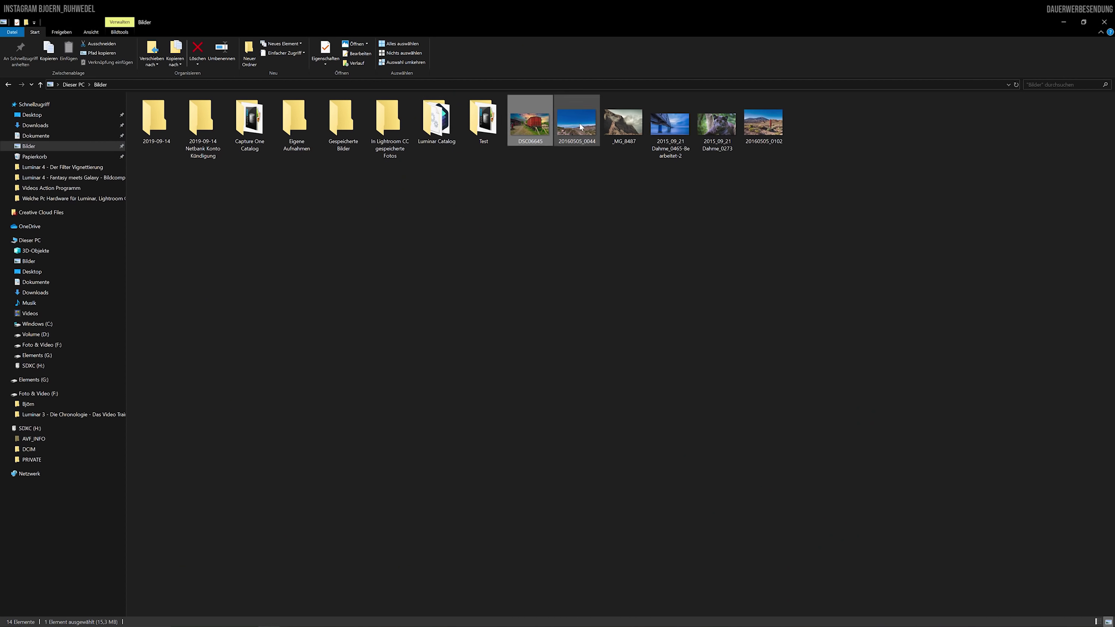
double_click(763, 122)
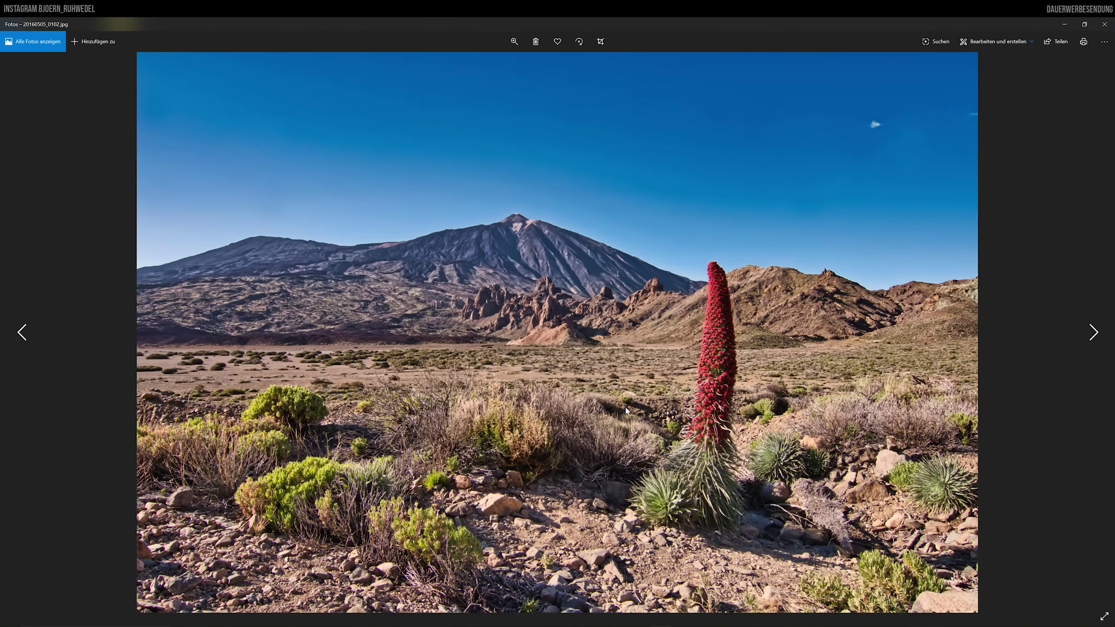
left_click(1104, 24)
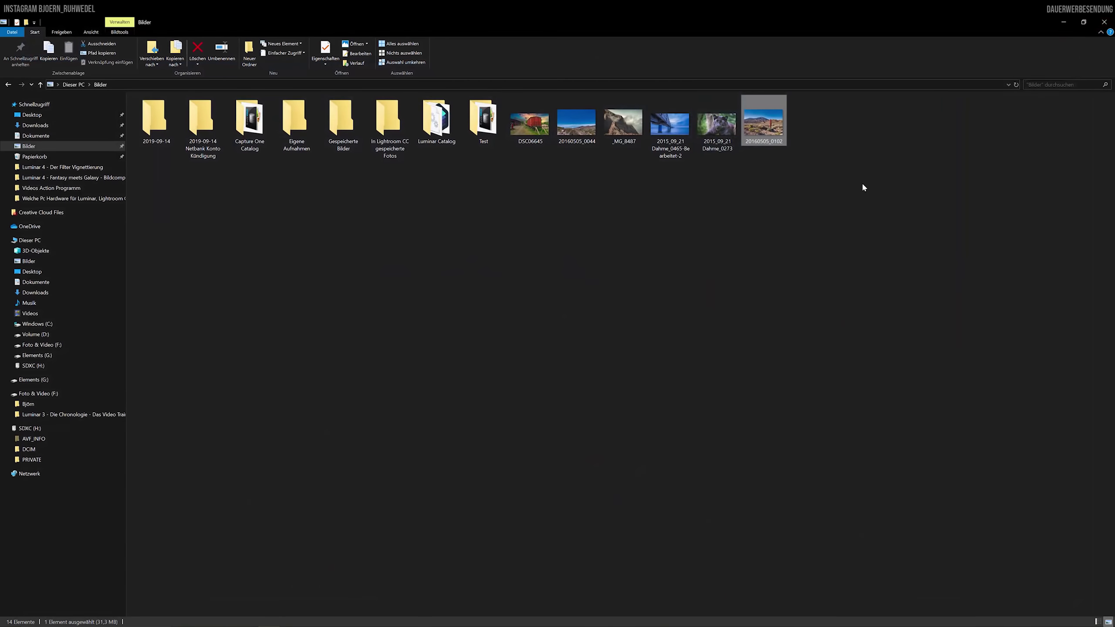
double_click(724, 125)
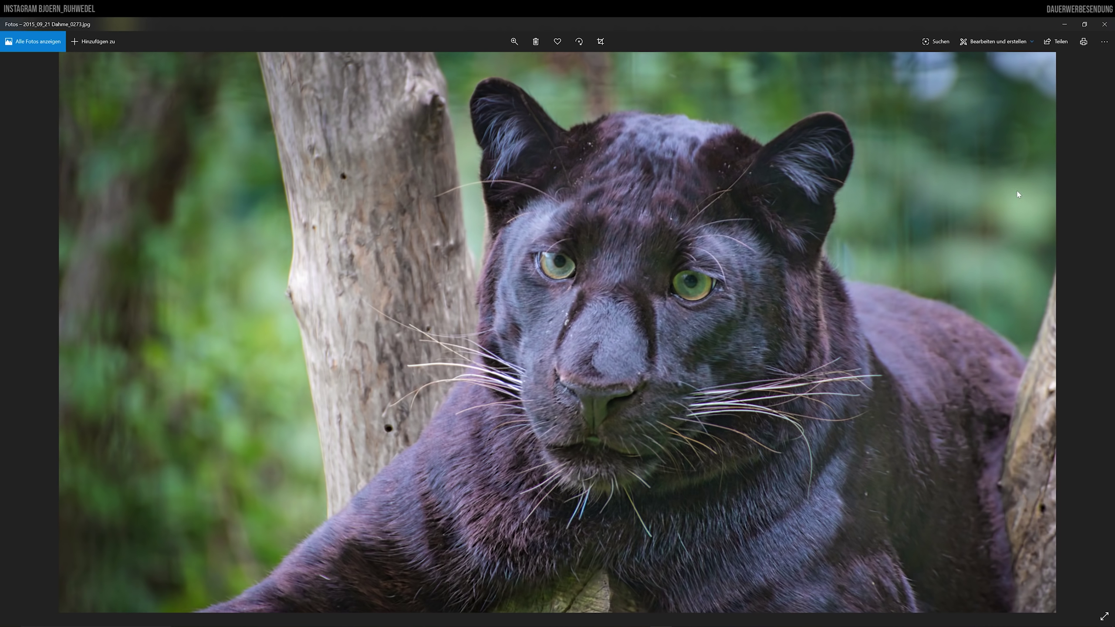
left_click(1105, 24)
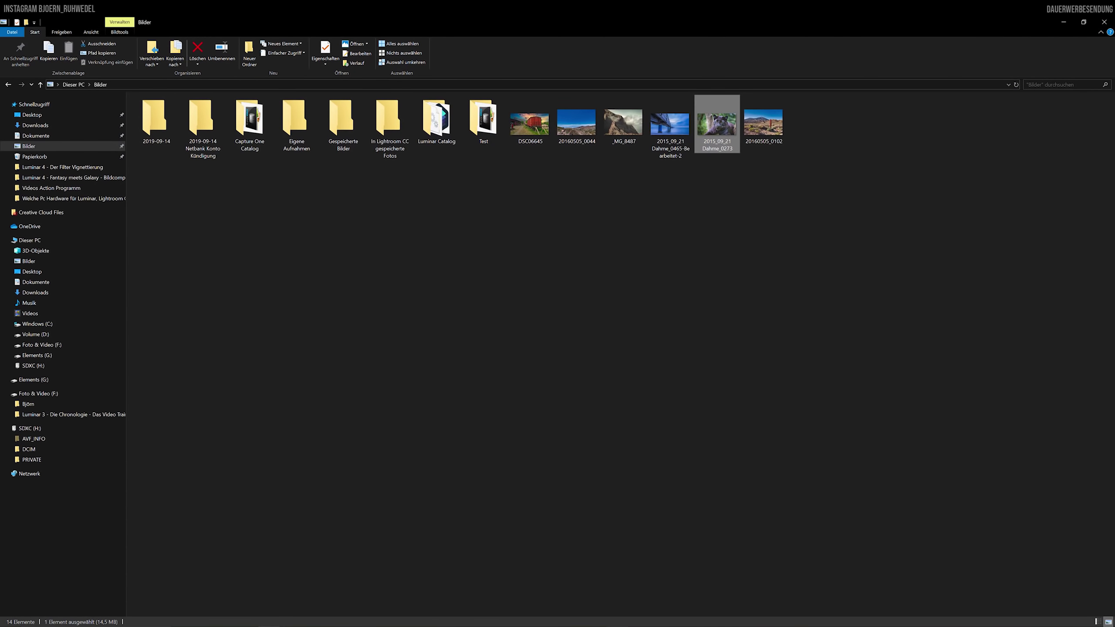